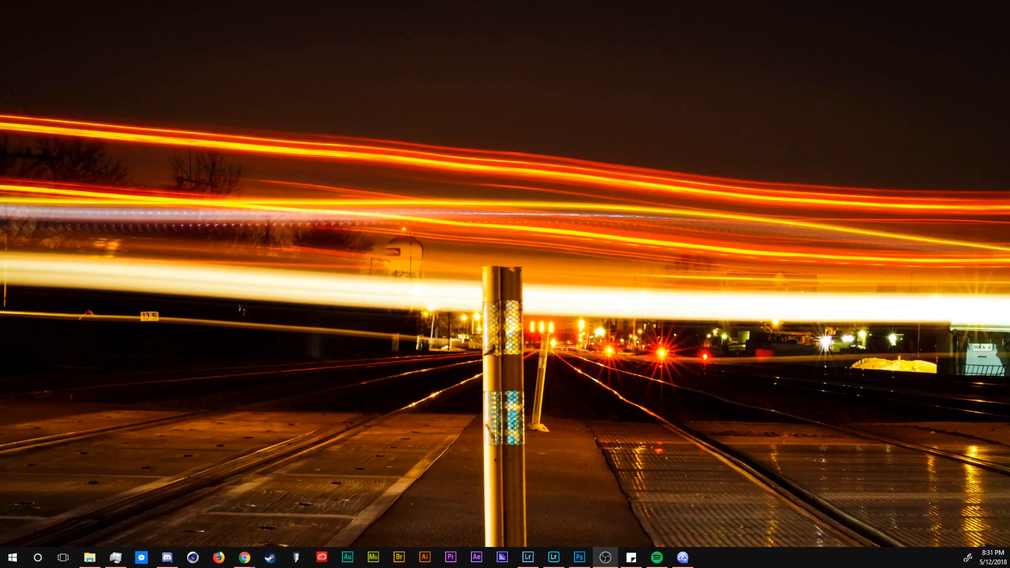
- Switch to Lightroom Classic and shrink the filmstrip to enlarge the portrait's viewing area
key(alt+Tab)
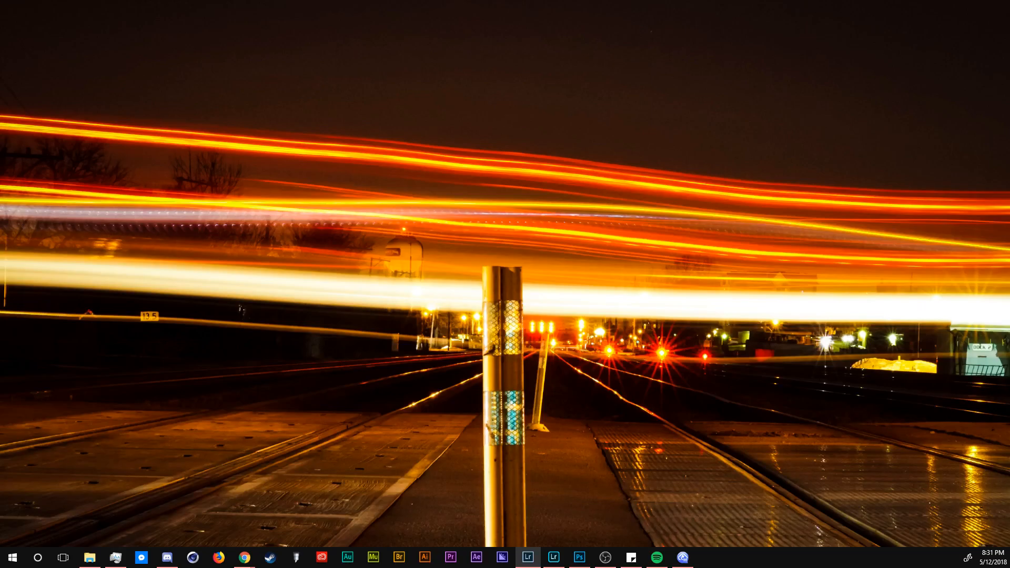
drag(1009, 245, 542, 1)
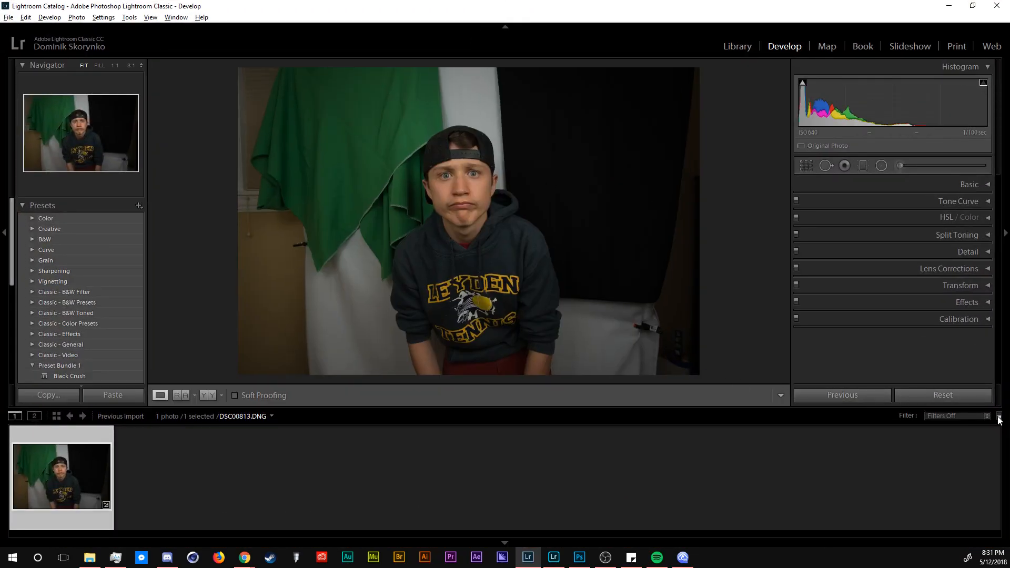
drag(710, 406, 699, 466)
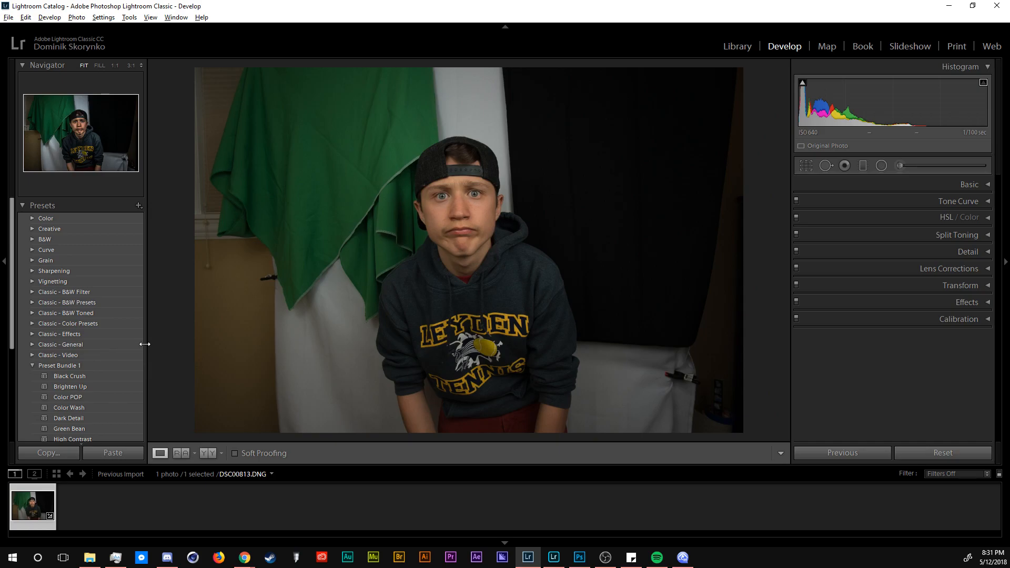
drag(141, 344, 102, 325)
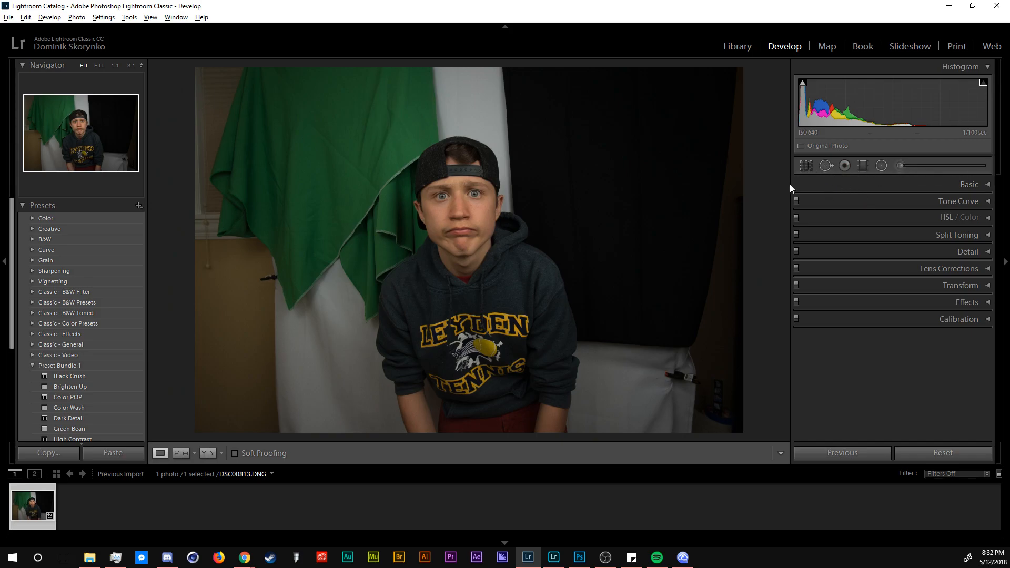
click(470, 204)
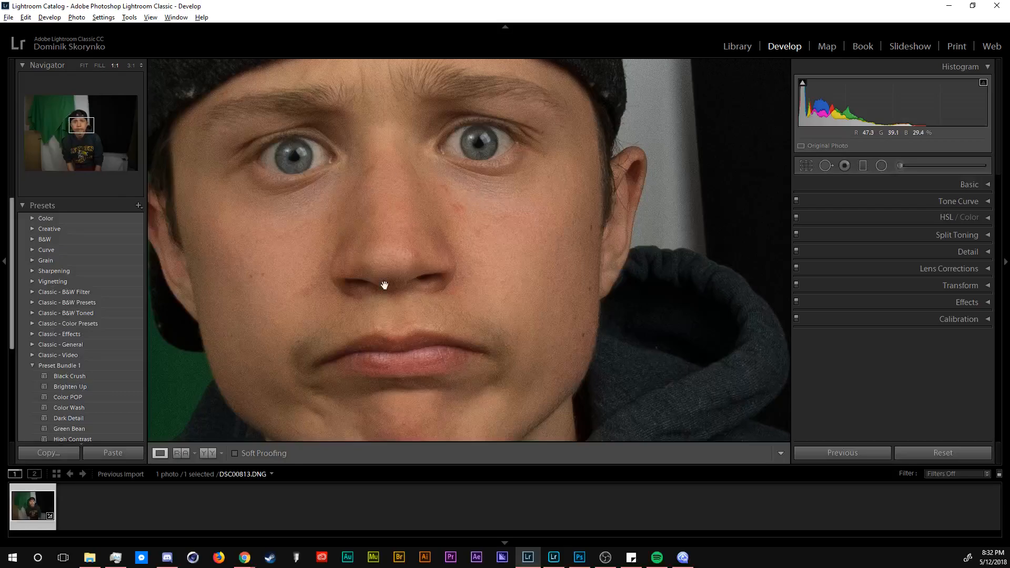
click(457, 203)
click(463, 205)
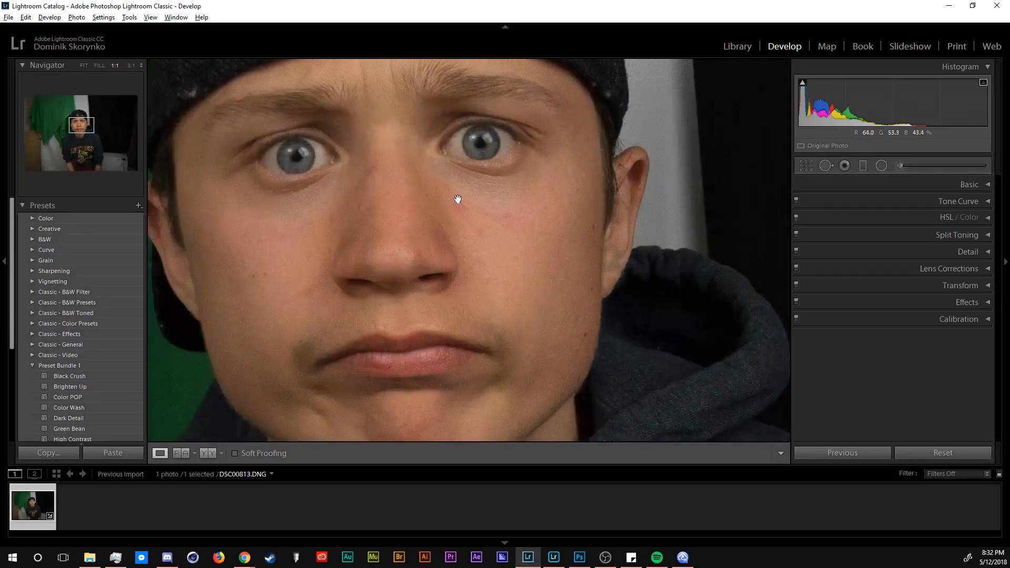
click(478, 206)
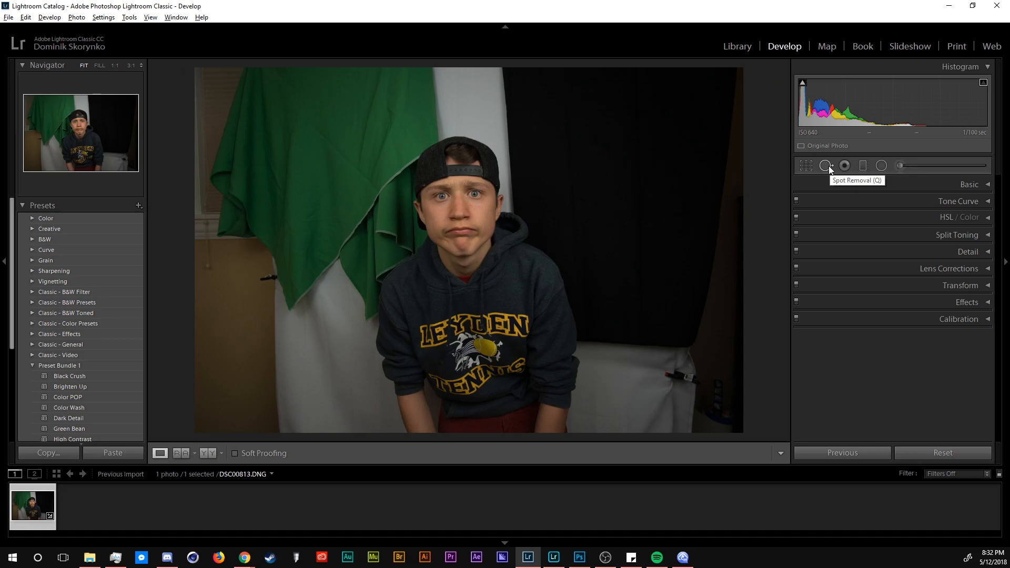
click(827, 166)
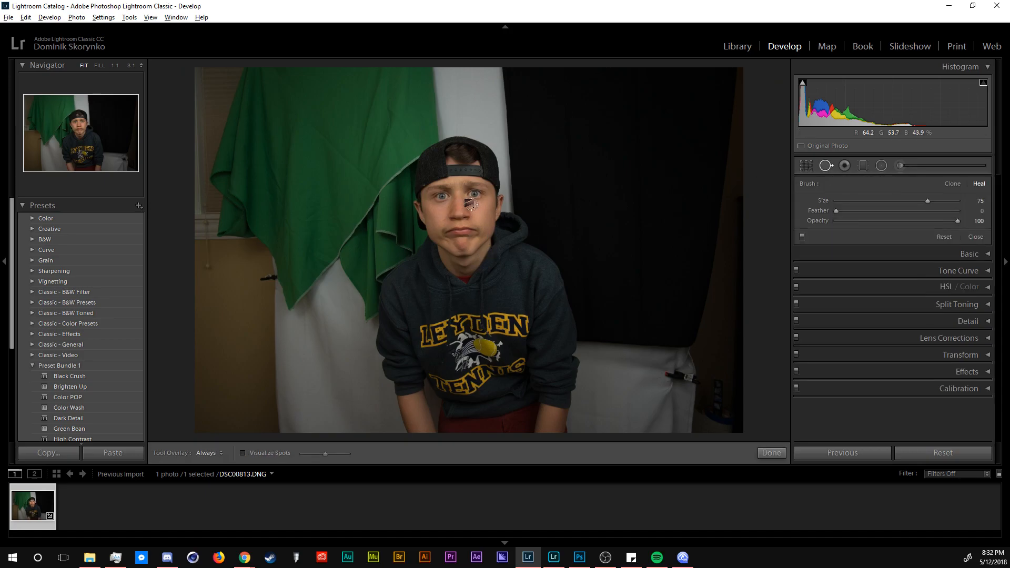
click(825, 166)
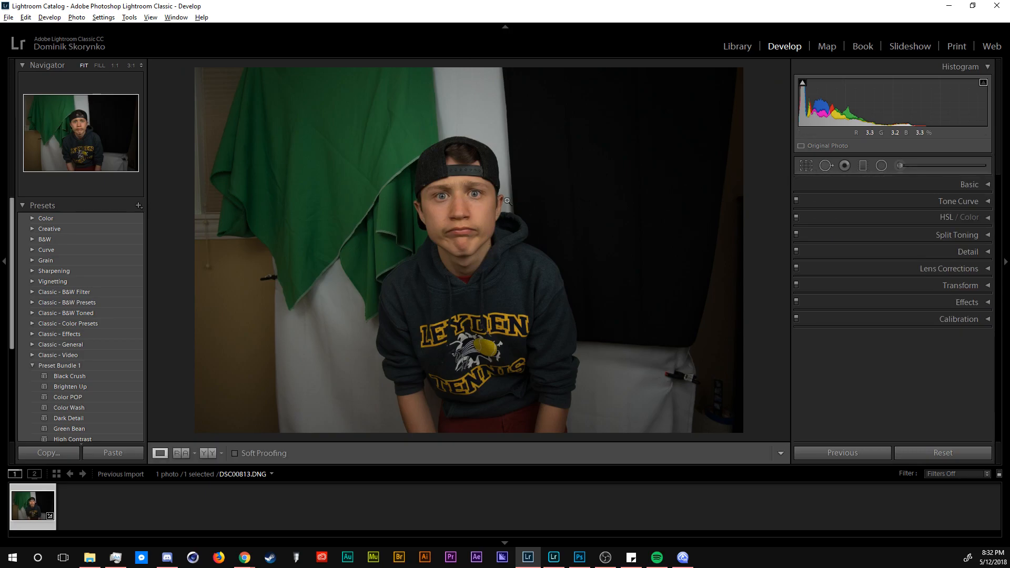
- Heal the red blemish beside the nose, below the right-hand eye, using Spot Removal in Heal mode at size 26 and feather 6
click(477, 198)
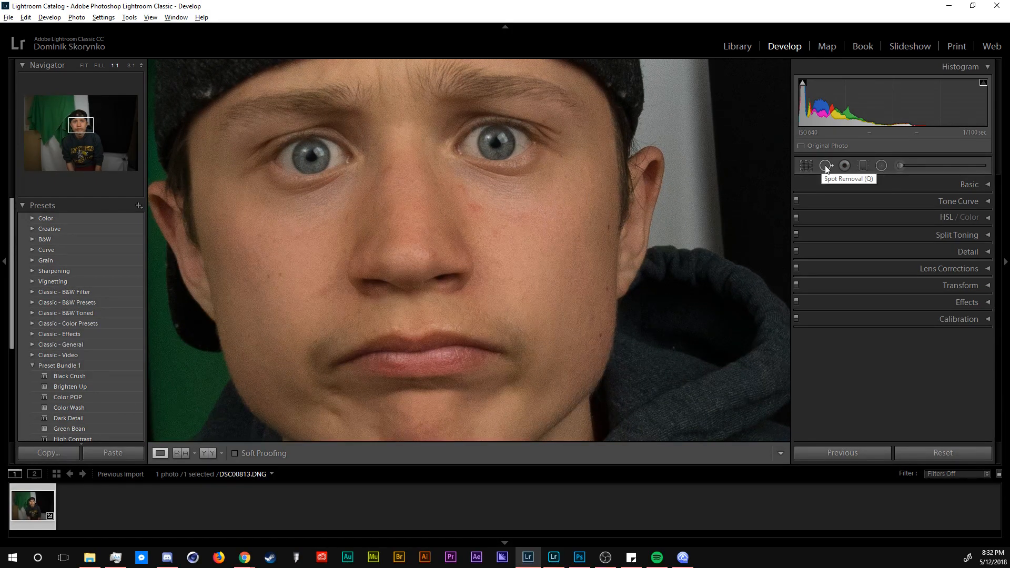
click(825, 167)
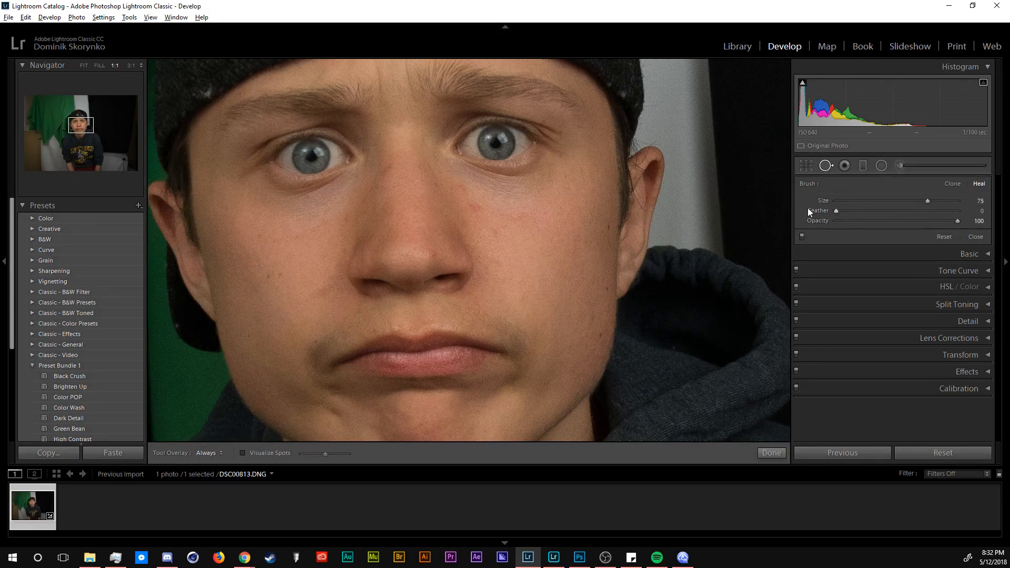
drag(847, 201, 858, 200)
drag(860, 200, 870, 200)
mouse_move(463, 185)
mouse_down()
mouse_move(482, 225)
mouse_move(499, 221)
mouse_up()
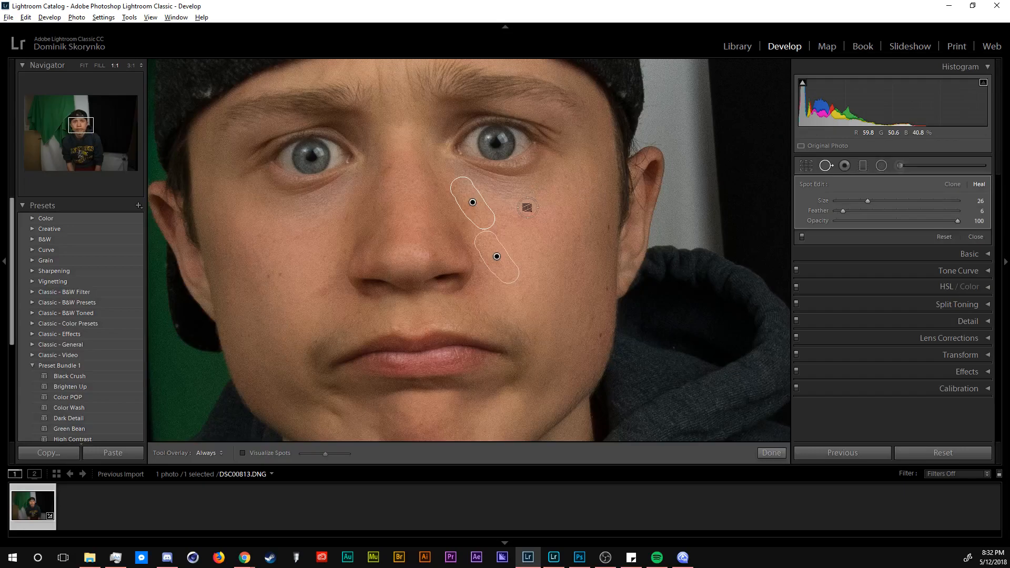
- Toggle the black-and-white treatment on and back off, and close the Spot Removal tool
key(v)
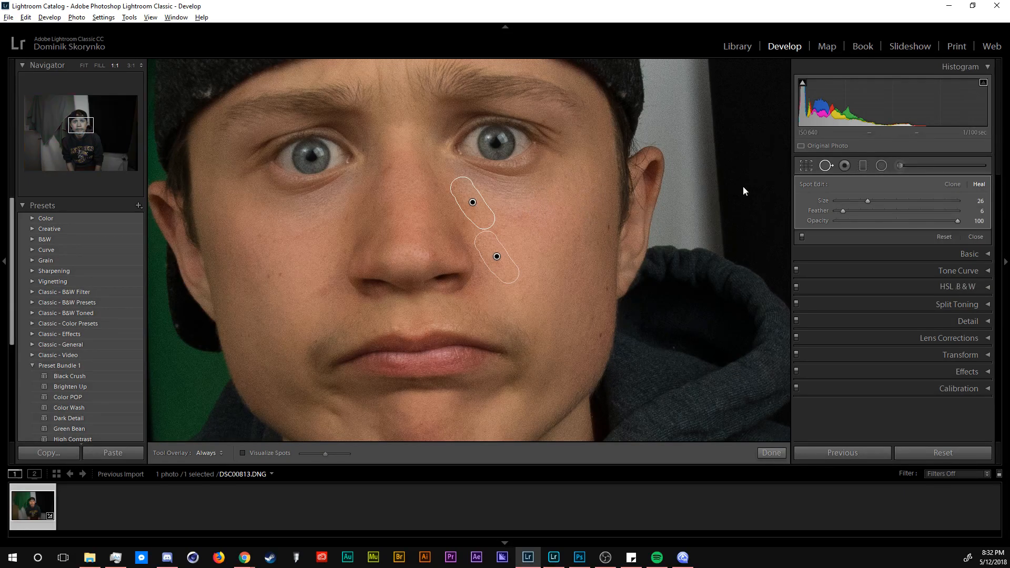
click(825, 165)
key(v)
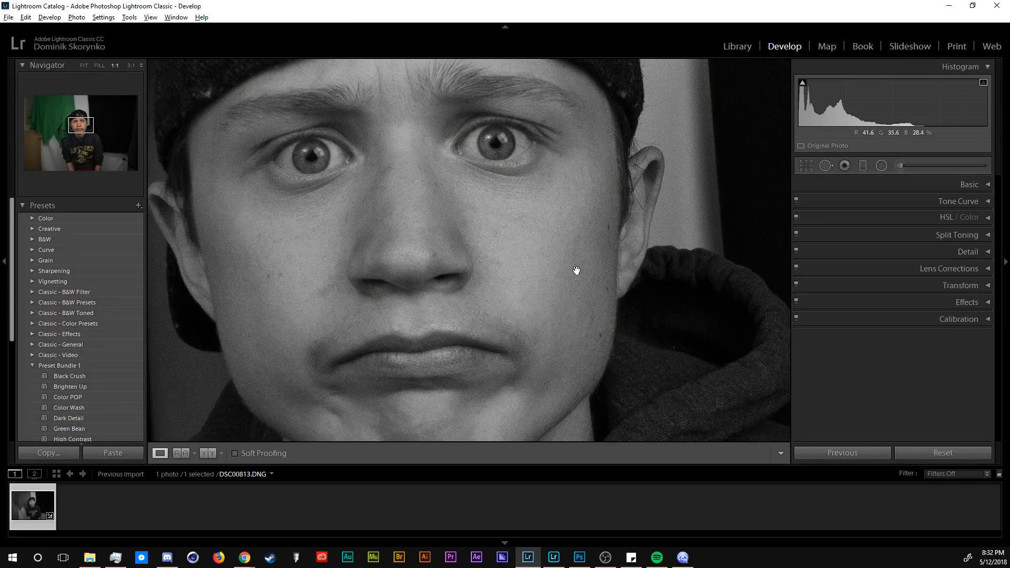
- Compare the before and after versions of the healed skin, both close up and on the whole photo
click(508, 209)
click(471, 195)
key(backslash)
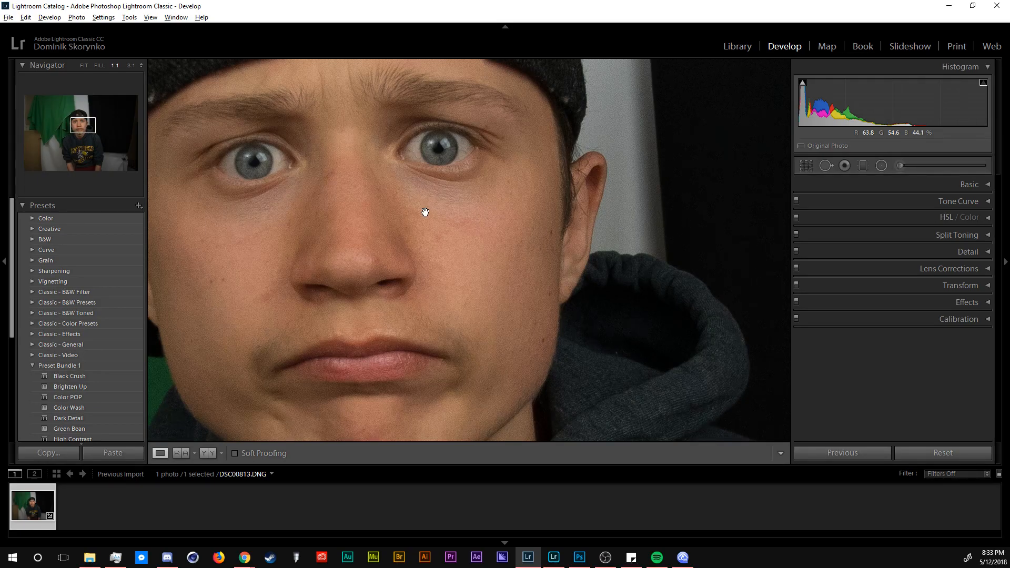
key(backslash)
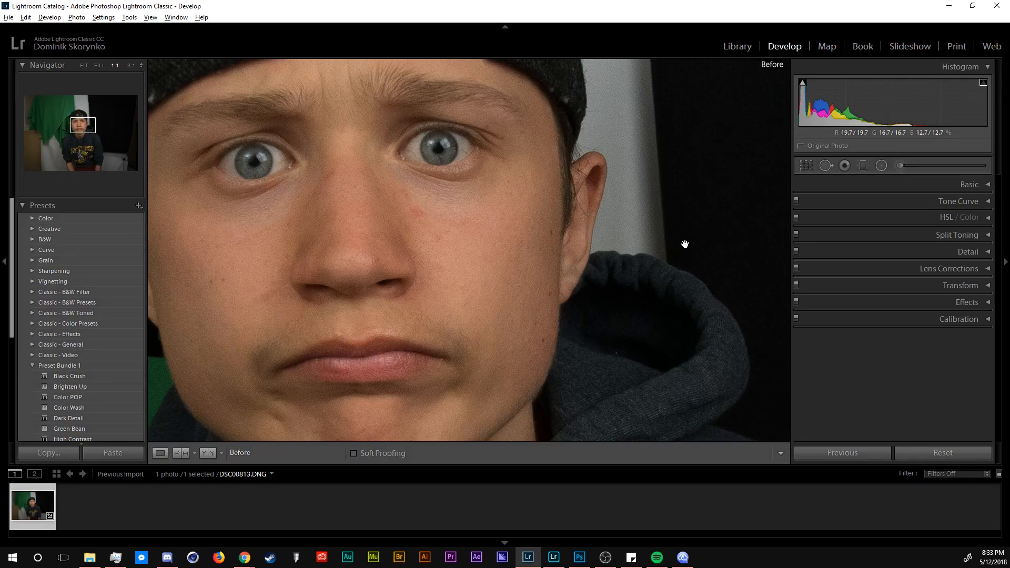
key(backslash)
click(684, 244)
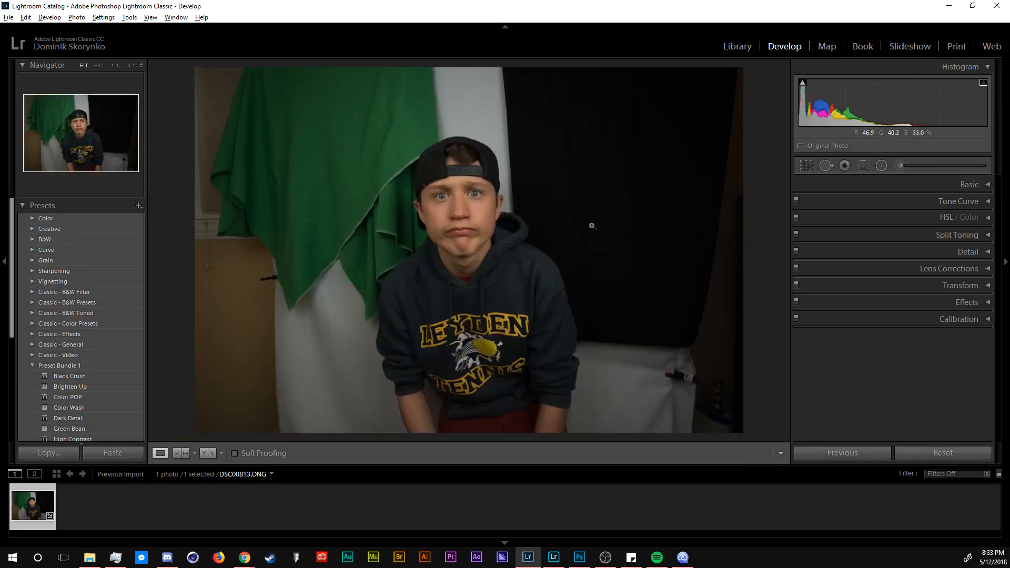
key(backslash)
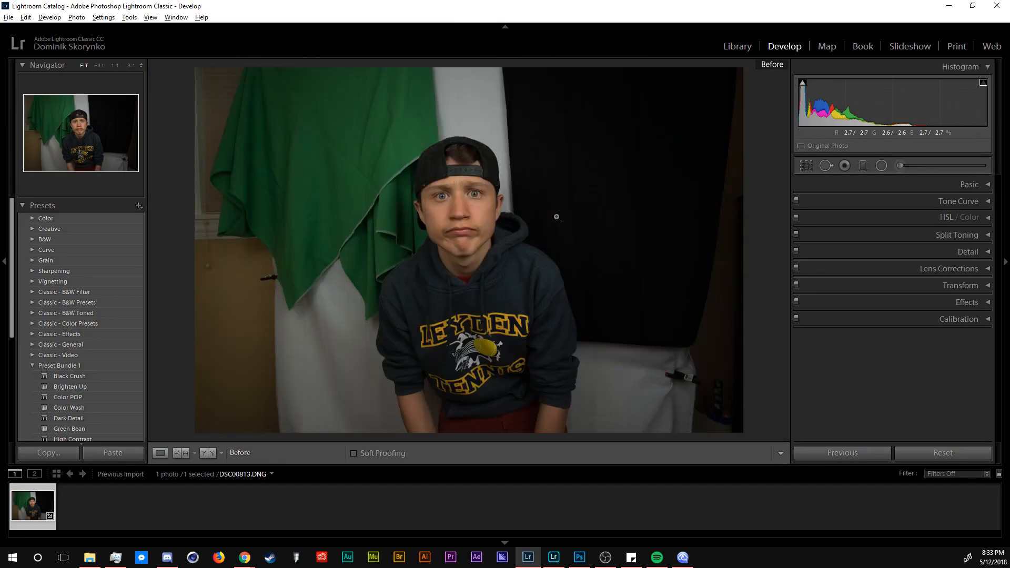
key(backslash)
key(backslash)
key(backslash)
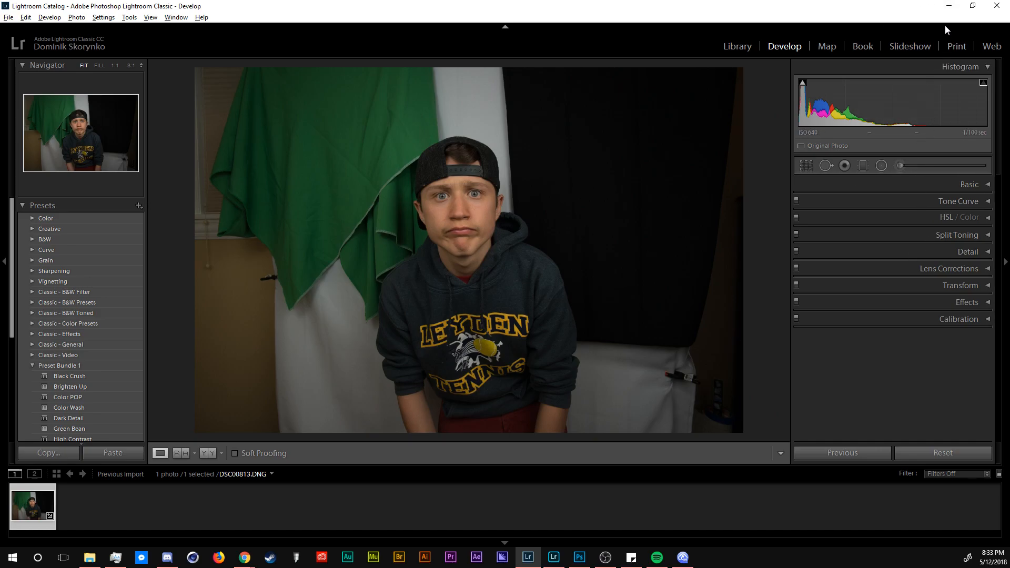
- Minimize Lightroom Classic, switch to Lightroom CC, and hide its edit controls and filmstrip
click(949, 6)
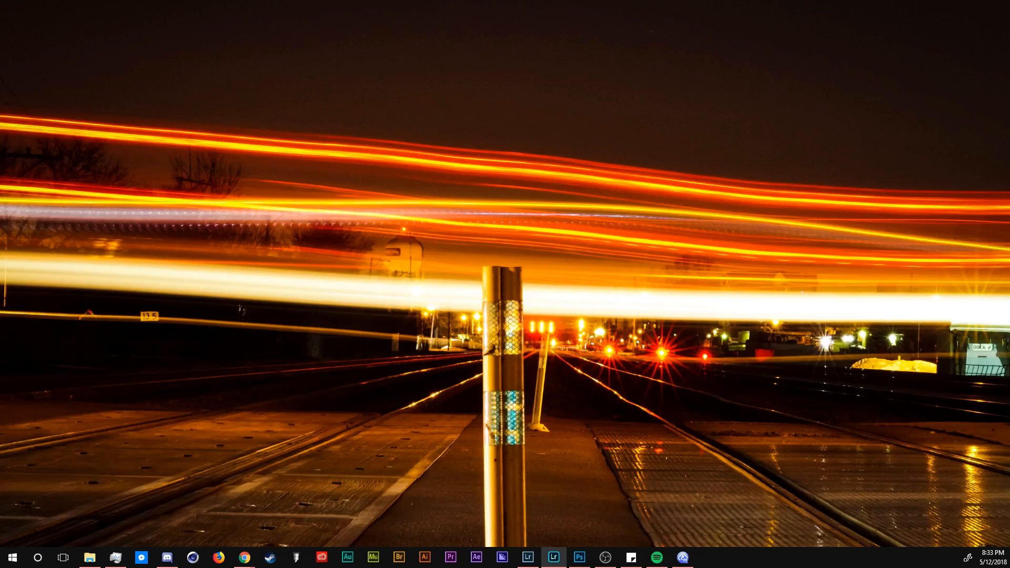
click(554, 557)
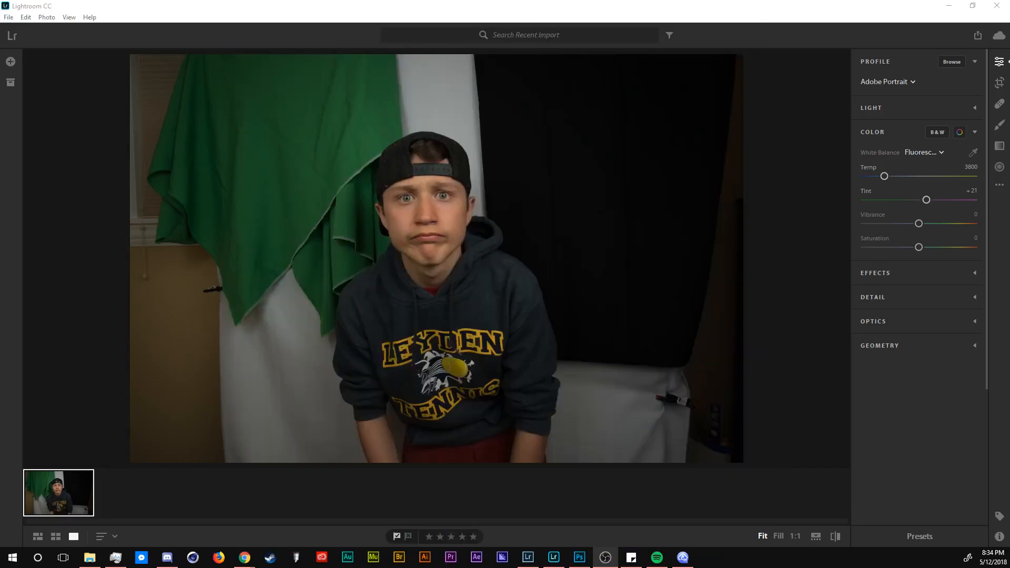
click(999, 61)
click(954, 536)
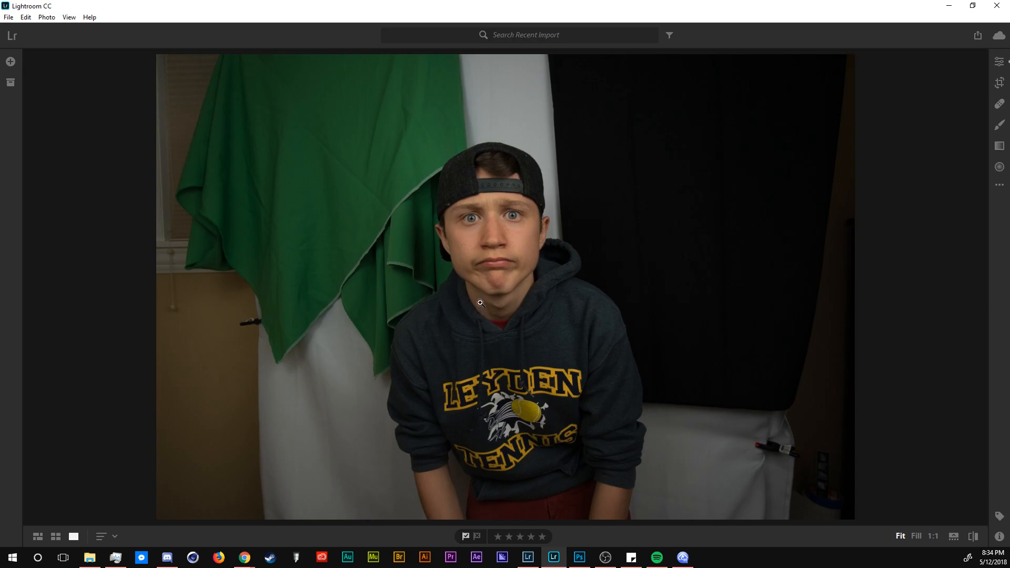
- Set up the Healing Brush for the face in Heal mode with size 18 and feather 65
click(509, 232)
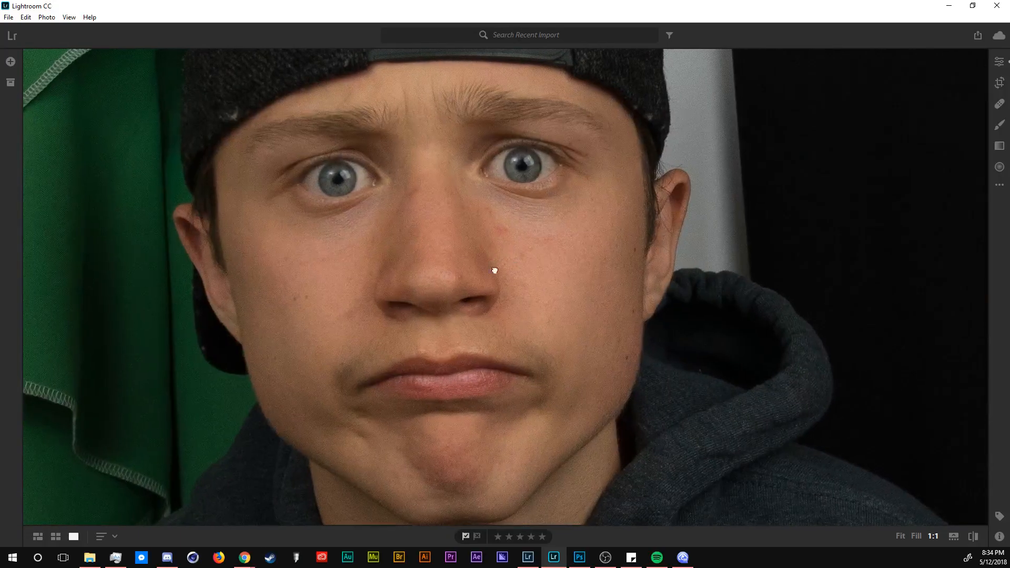
drag(498, 264, 480, 306)
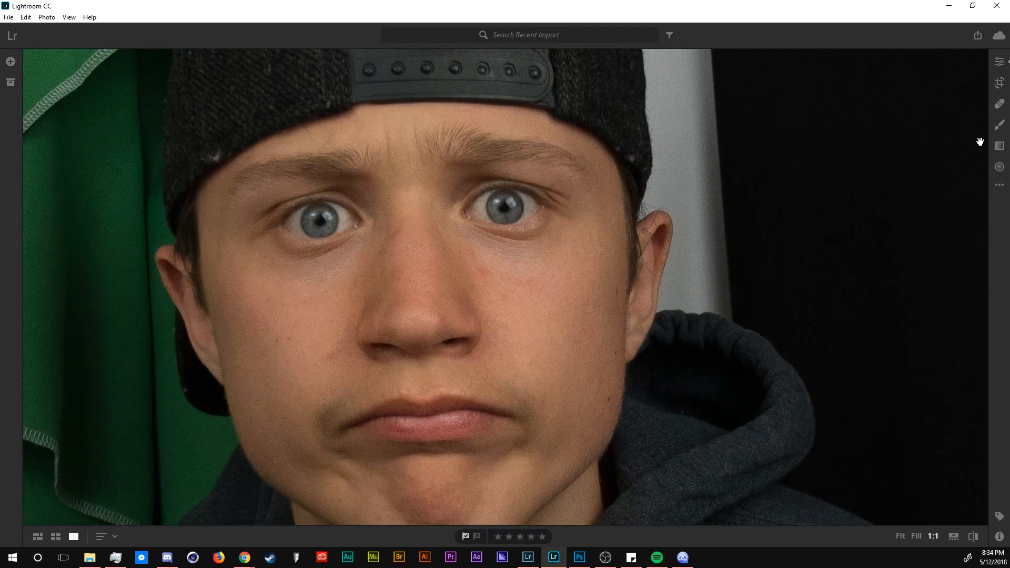
click(1000, 105)
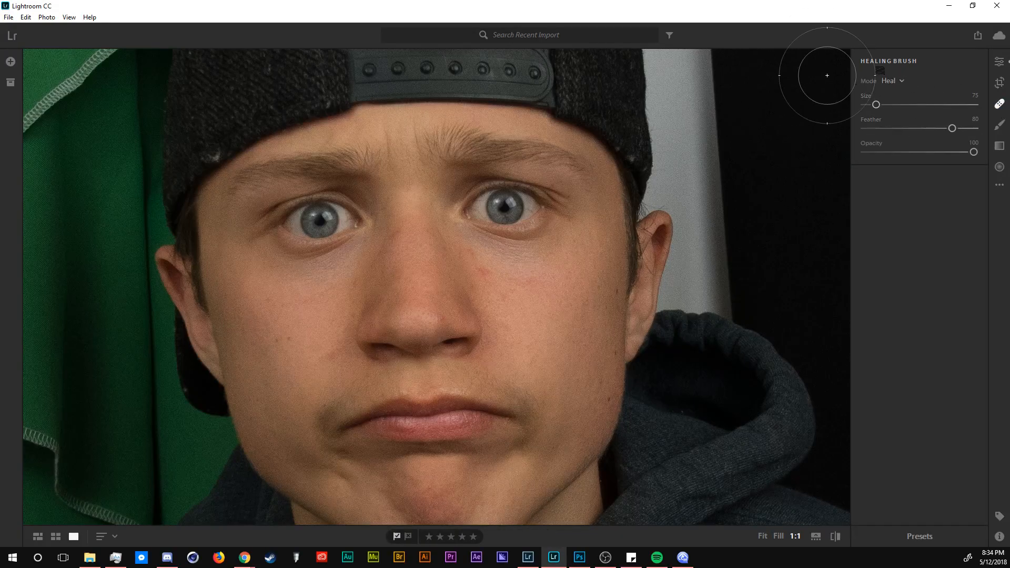
click(900, 81)
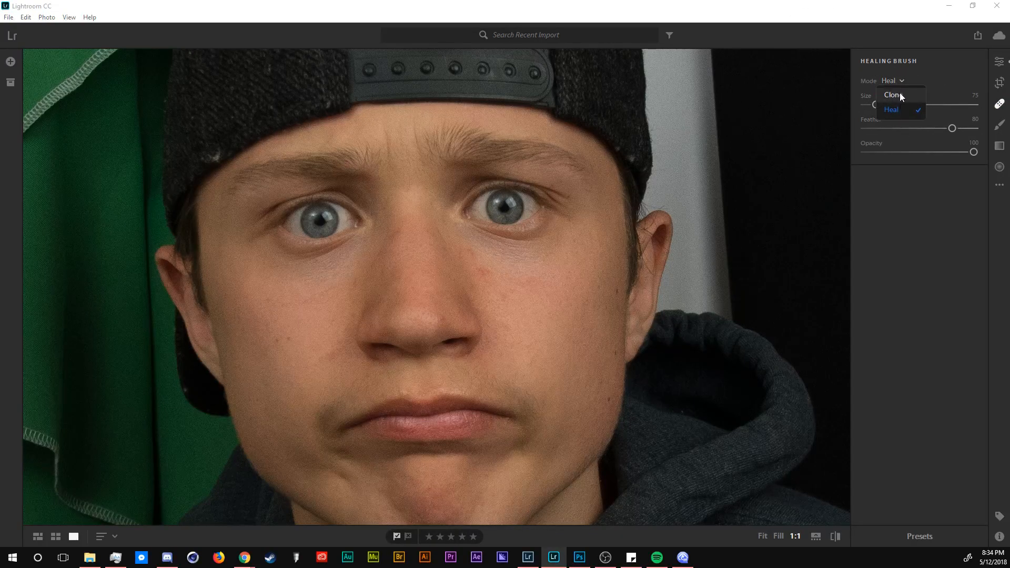
click(936, 78)
drag(876, 105, 870, 105)
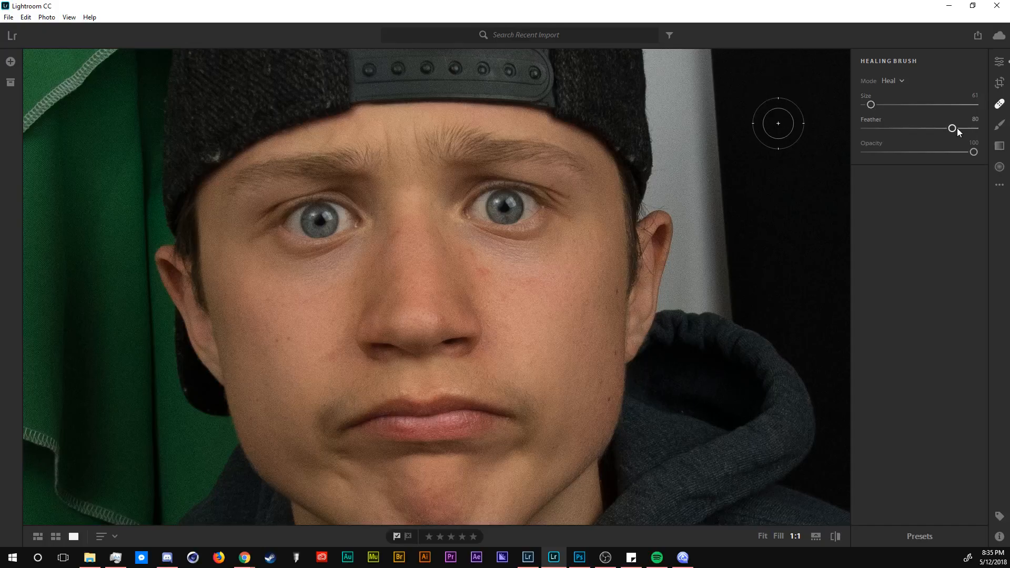
drag(952, 128, 936, 129)
drag(871, 103, 867, 104)
- Heal the blemishes below the right-hand eye, on the nose, on the left cheek and along the right cheek's edge, and close the Healing Brush
mouse_move(468, 249)
mouse_down()
mouse_move(483, 274)
mouse_move(480, 266)
mouse_up()
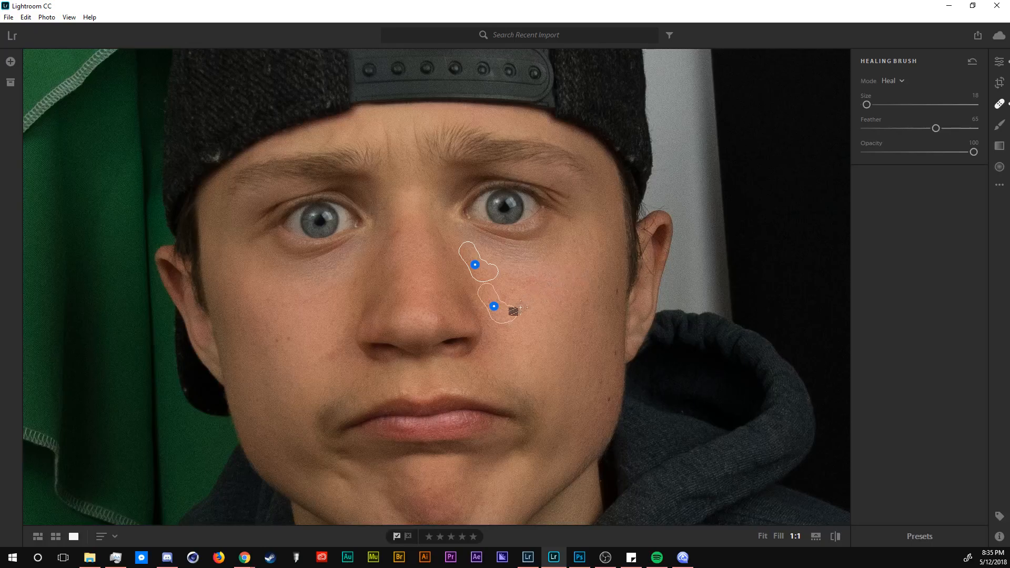
click(442, 317)
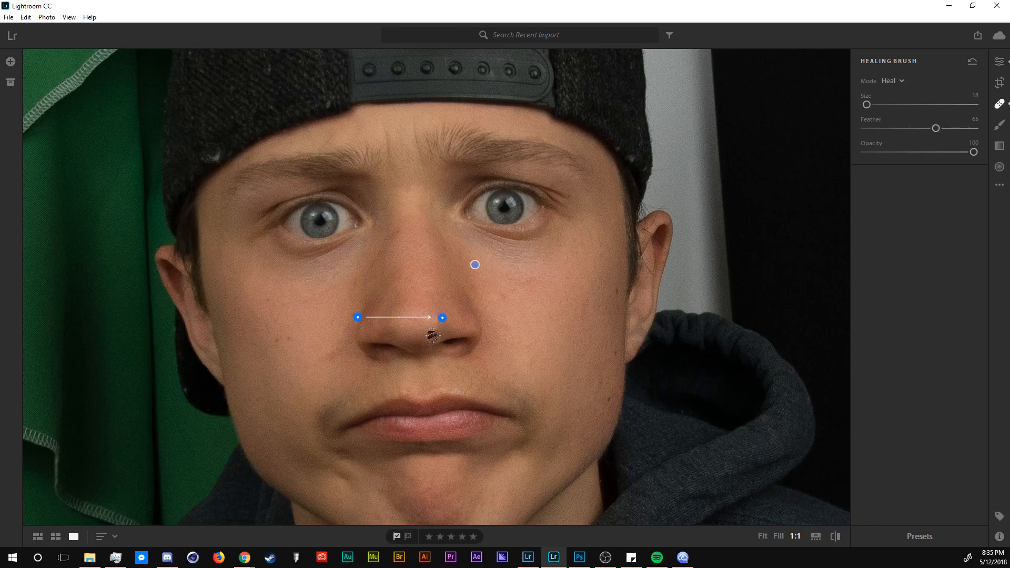
drag(316, 364, 337, 356)
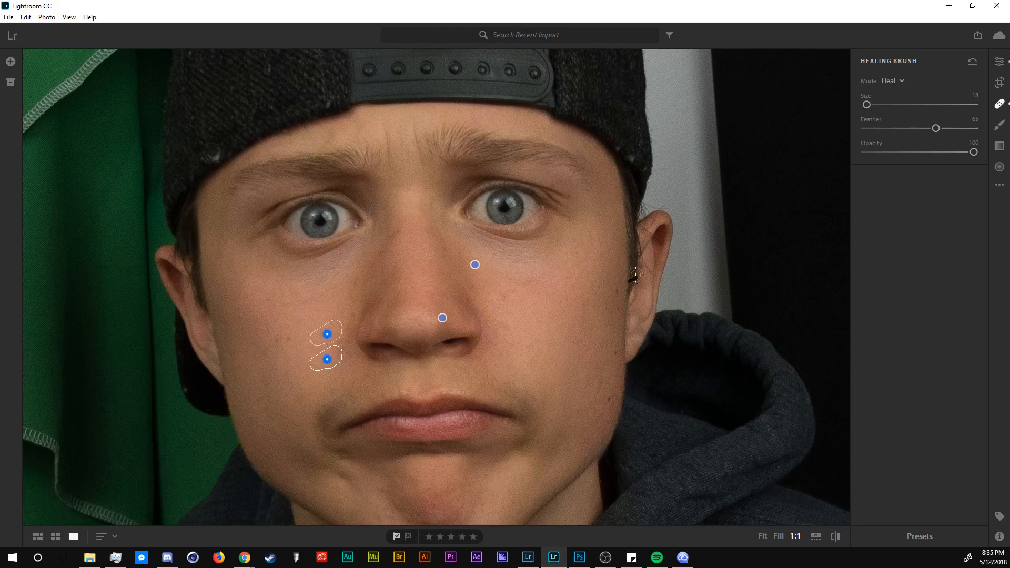
drag(616, 289, 605, 406)
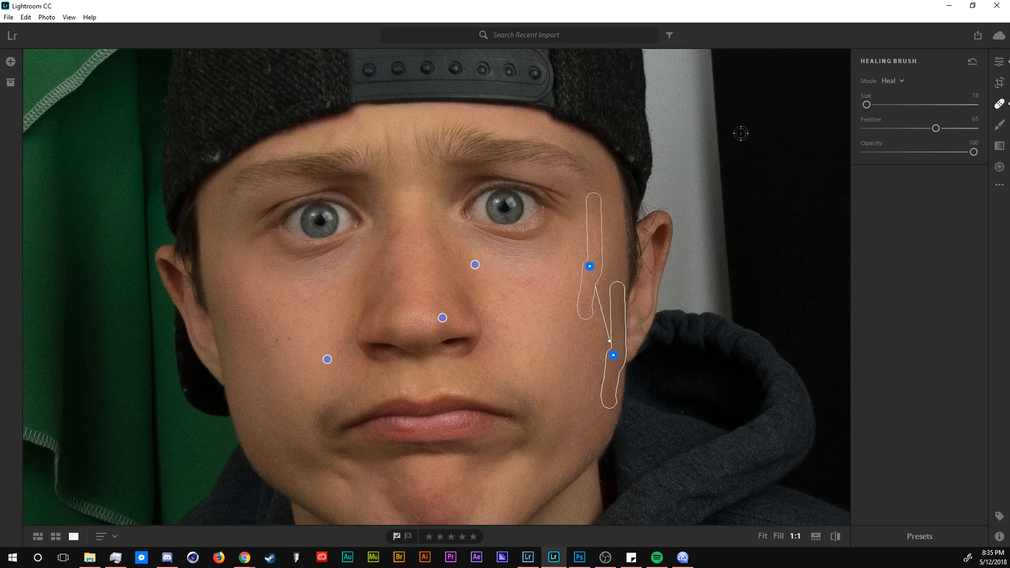
click(1002, 103)
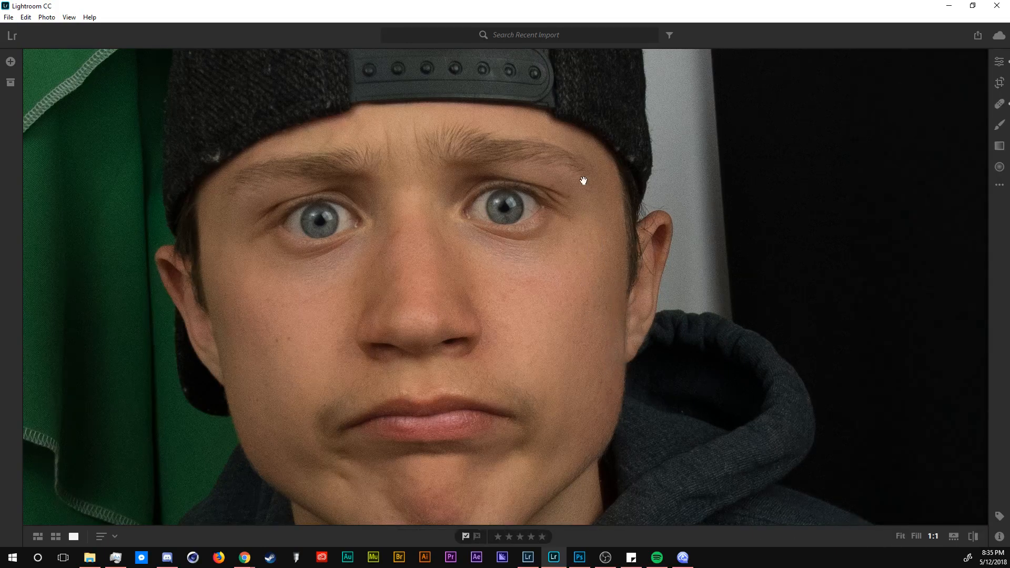
- Compare the healed face with the original photo by repeatedly switching between the two versions
key(backslash)
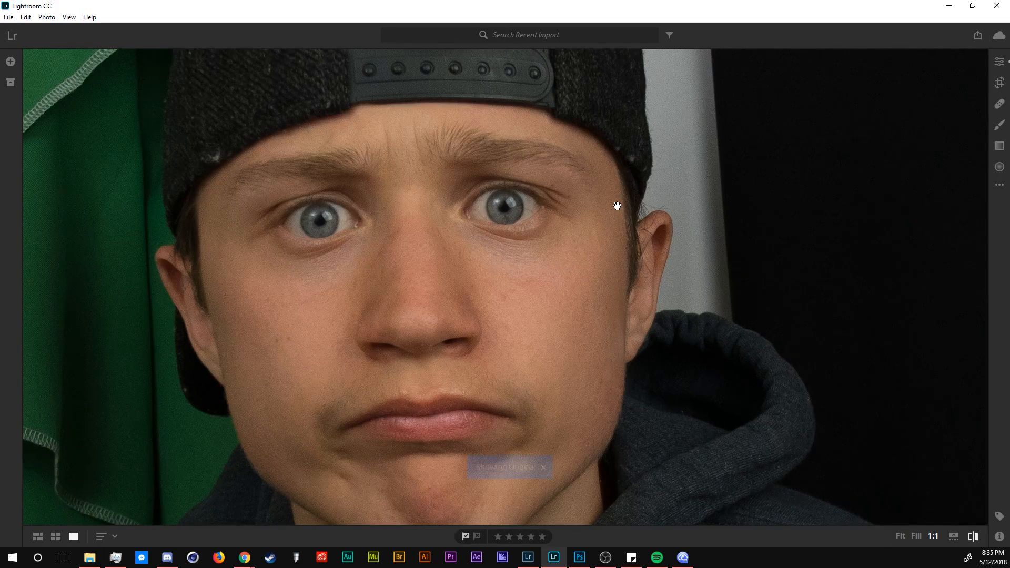
key(backslash)
key(backslash)
key(backslash)
key(backslash)
key(backslash)
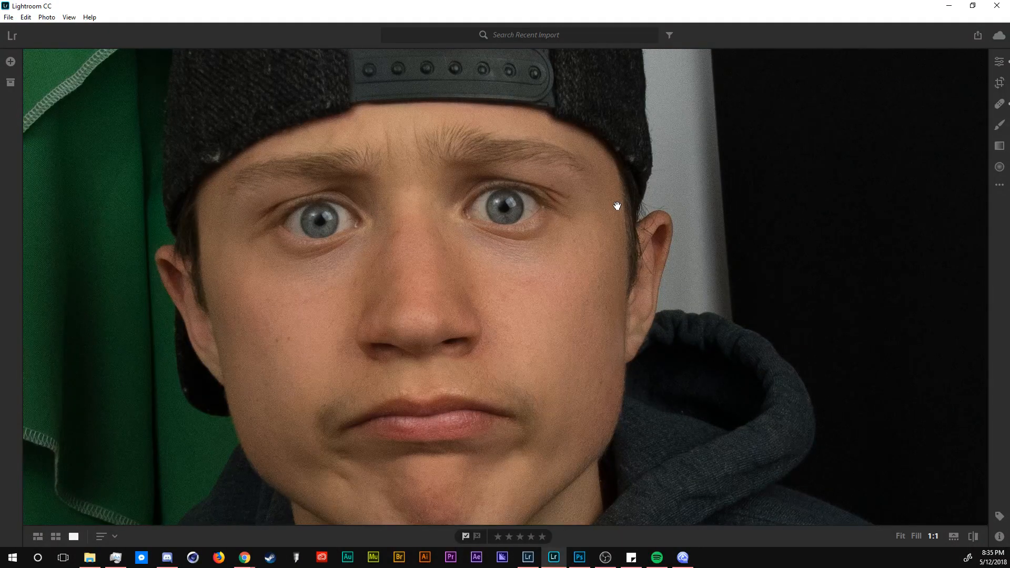
key(backslash)
key(backslash)
key(backslash)
key(backslash)
key(backslash)
key(backslash)
key(backslash)
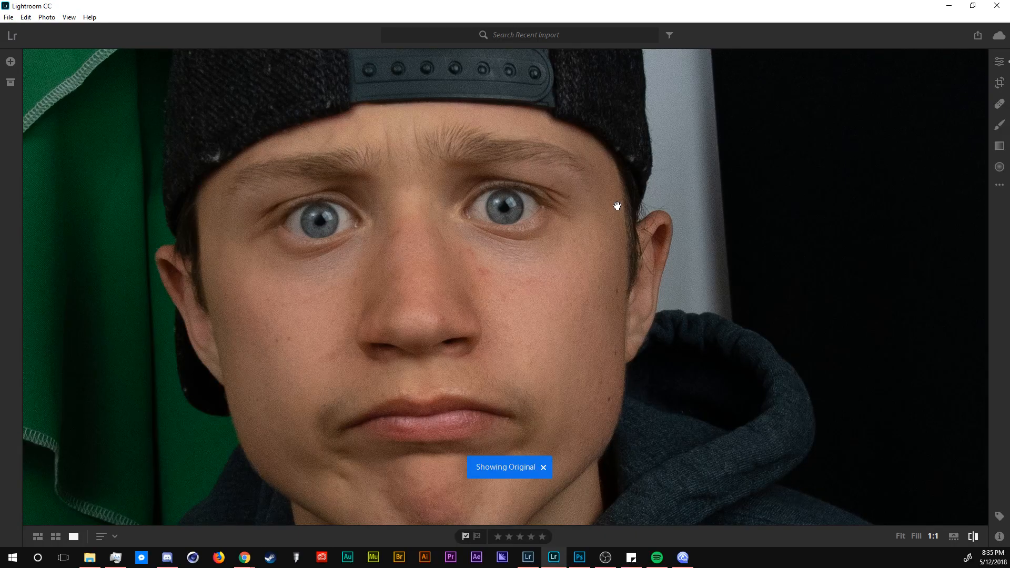
- Compare the healed portrait with the original, first at 1:1 on the face and again with the whole photo fitted
key(backslash)
key(backslash)
click(617, 207)
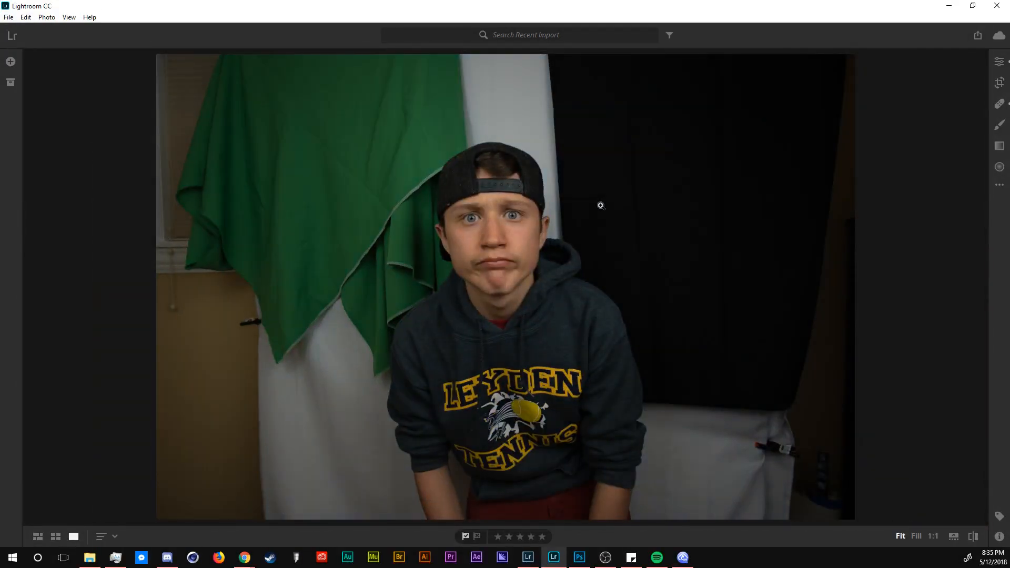
key(backslash)
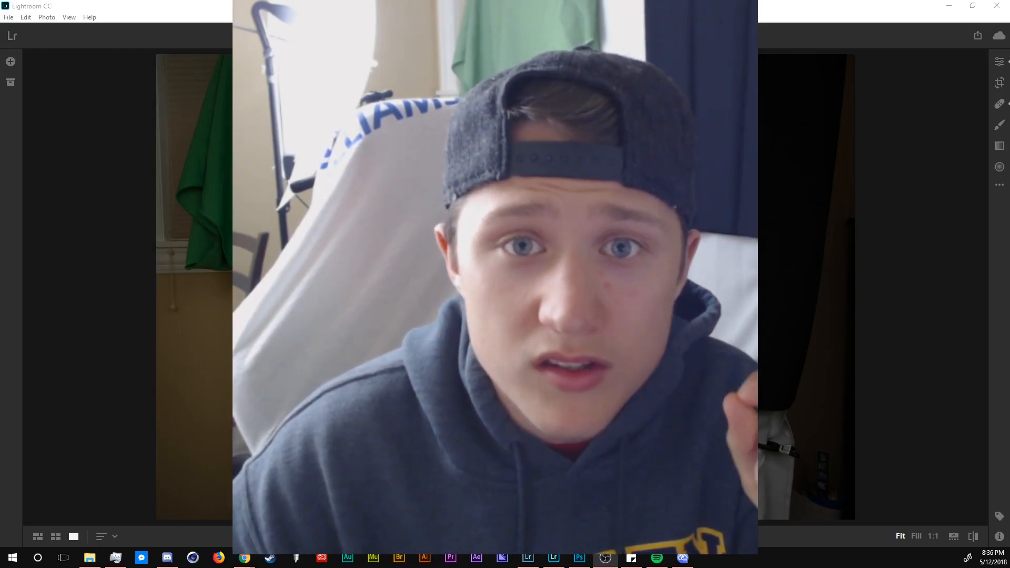
- Minimize Lightroom CC and switch to Photoshop with the portrait DSC00813.ARW
click(954, 4)
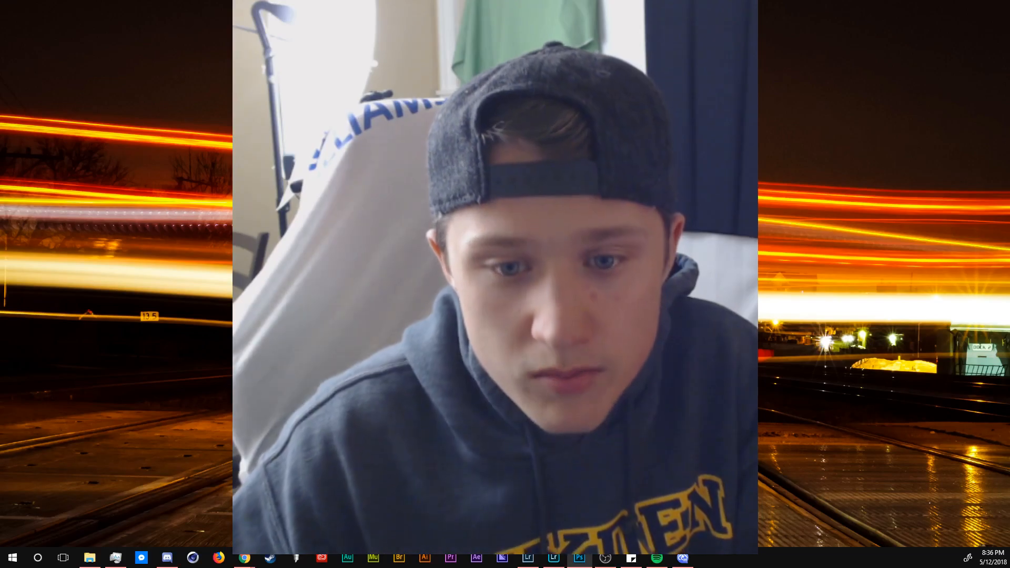
drag(1009, 10, 894, 0)
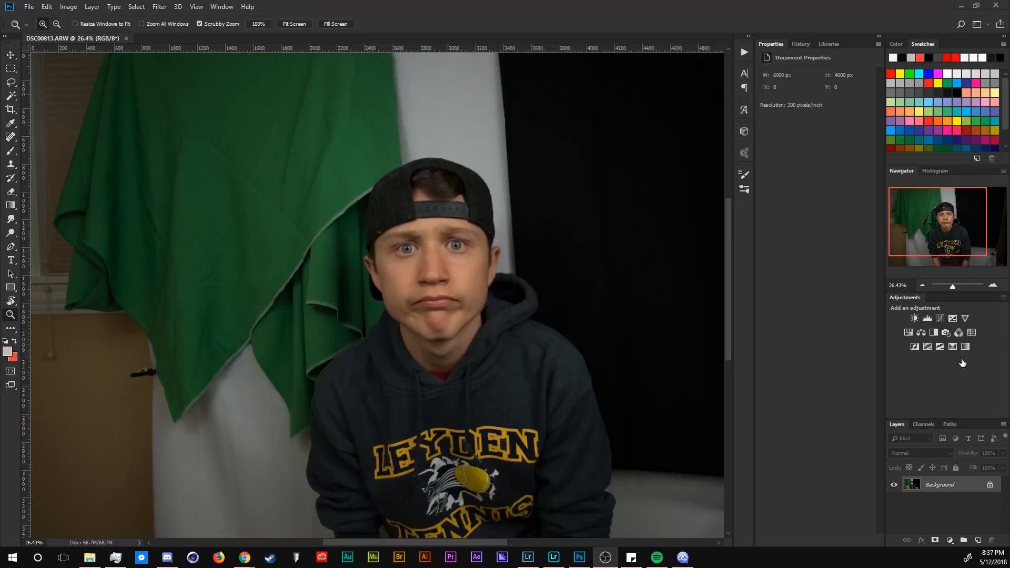
- Examine the skin blemishes around the nose and under the right-hand eye at 200% magnification
click(456, 253)
click(454, 251)
click(454, 251)
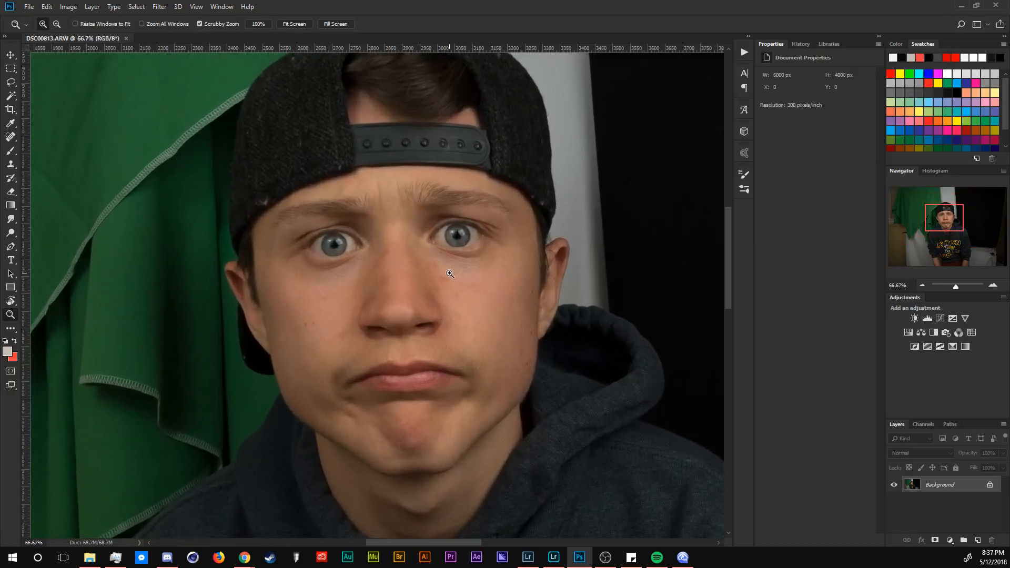
click(456, 258)
click(457, 263)
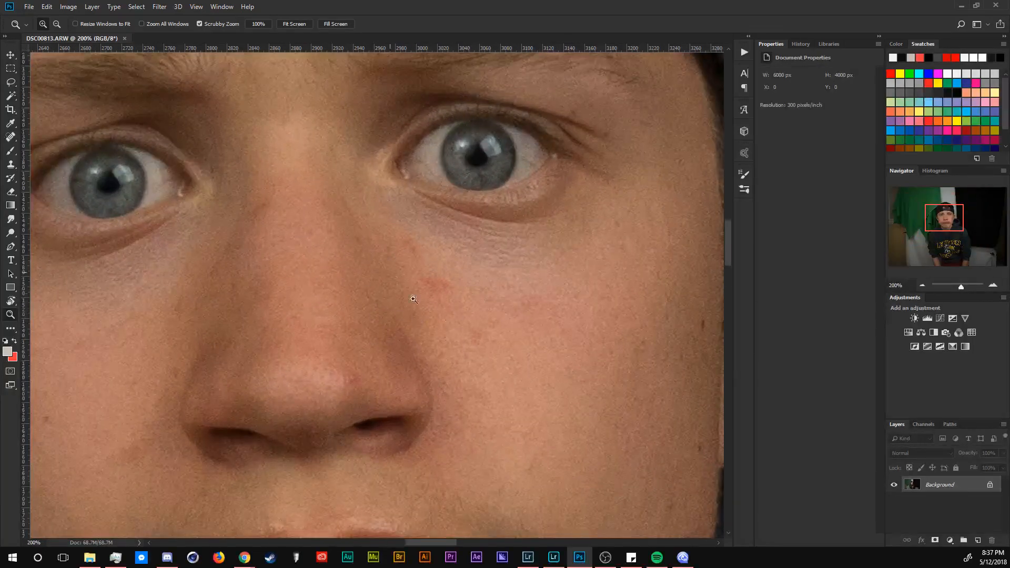
- Activate the Move tool and narrow the Properties panel to give the photo more room
click(10, 55)
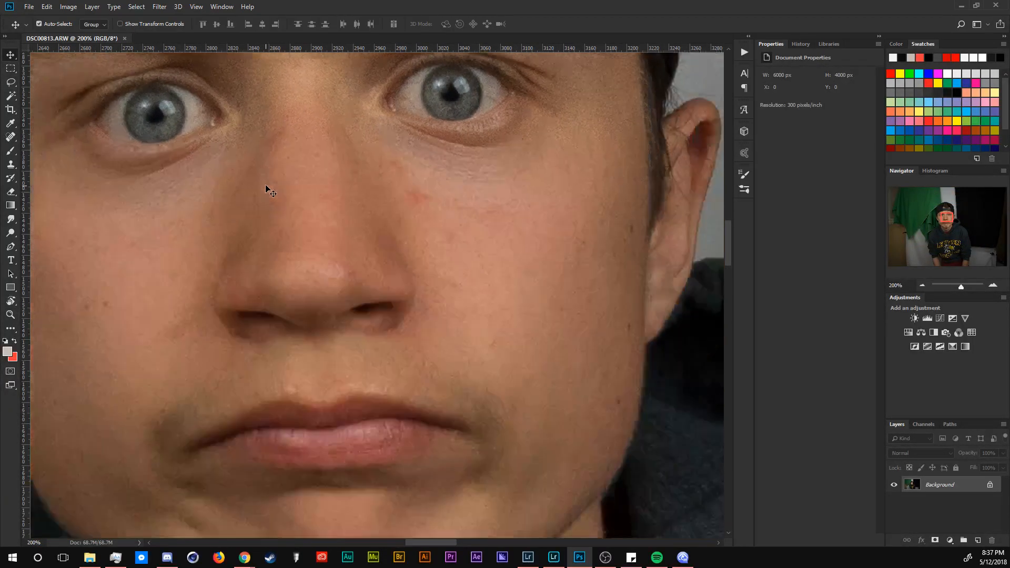
key(ctrl+0)
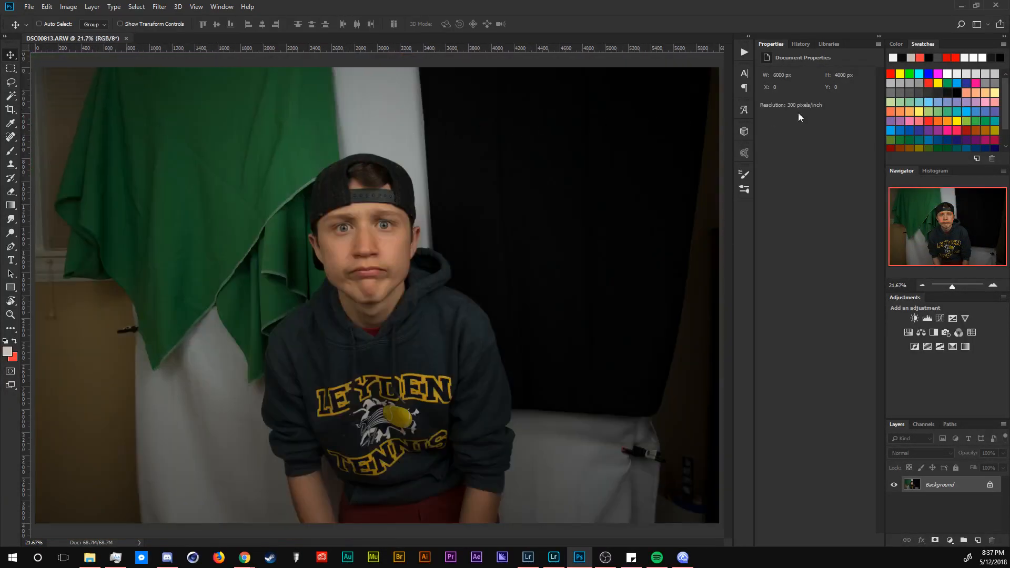
drag(756, 110, 785, 105)
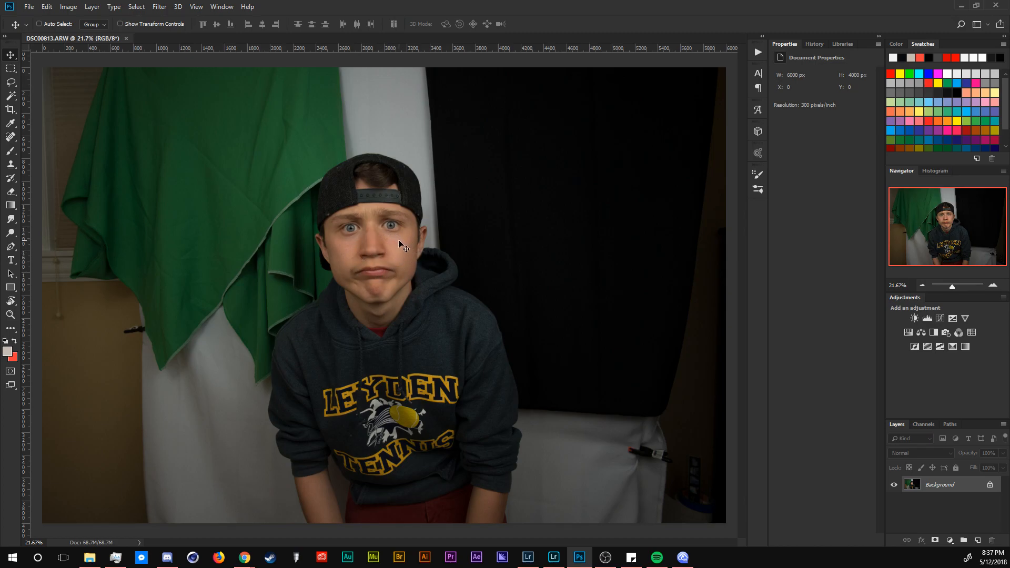
- Activate the Spot Healing Brush for retouching the nose and cheek area at 200% magnification
key(ctrl+plus)
key(ctrl+plus)
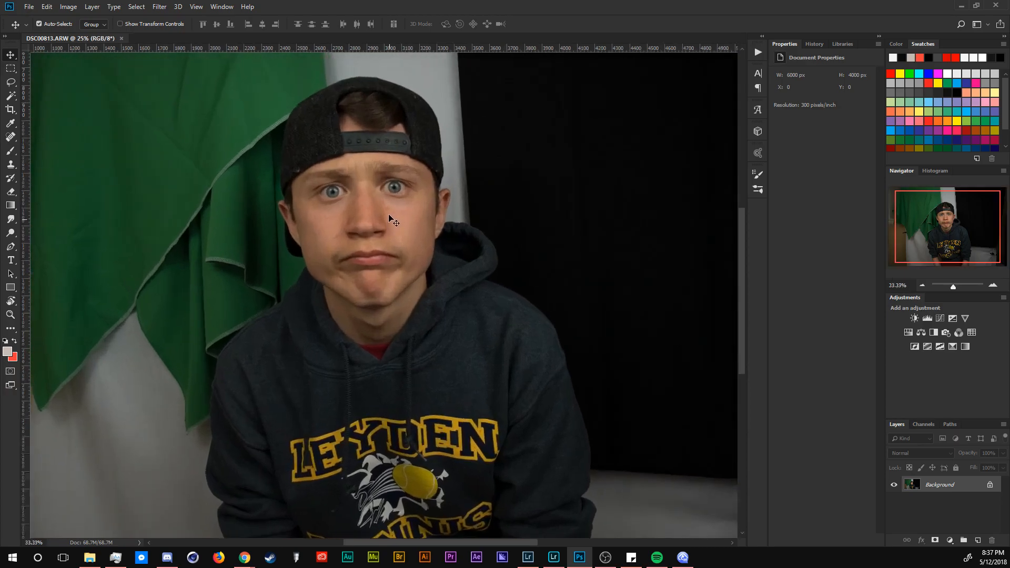
key(ctrl+plus)
key(ctrl+plus)
key(ctrl+plus)
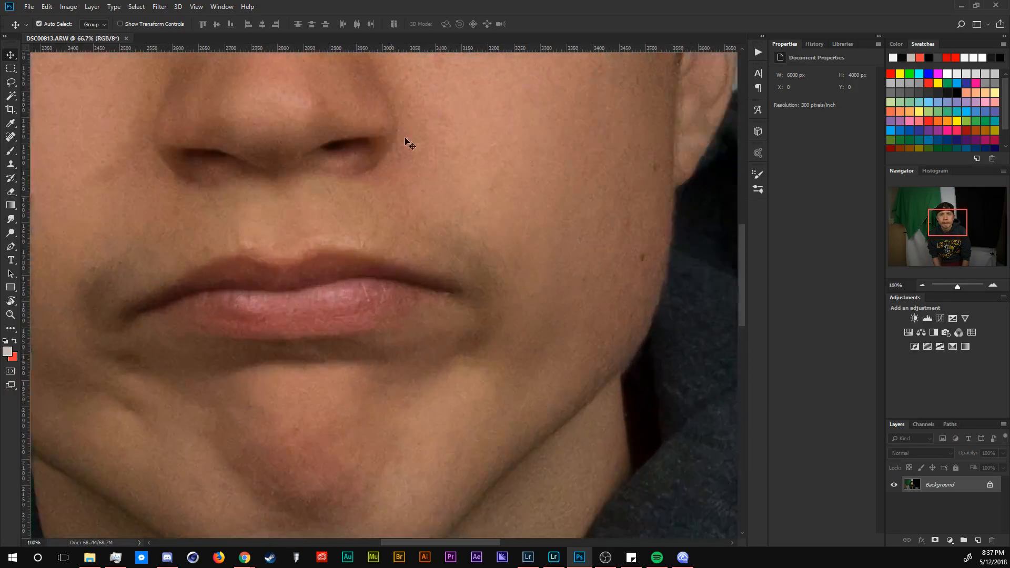
key(ctrl+plus)
scroll(406, 333, up, 3)
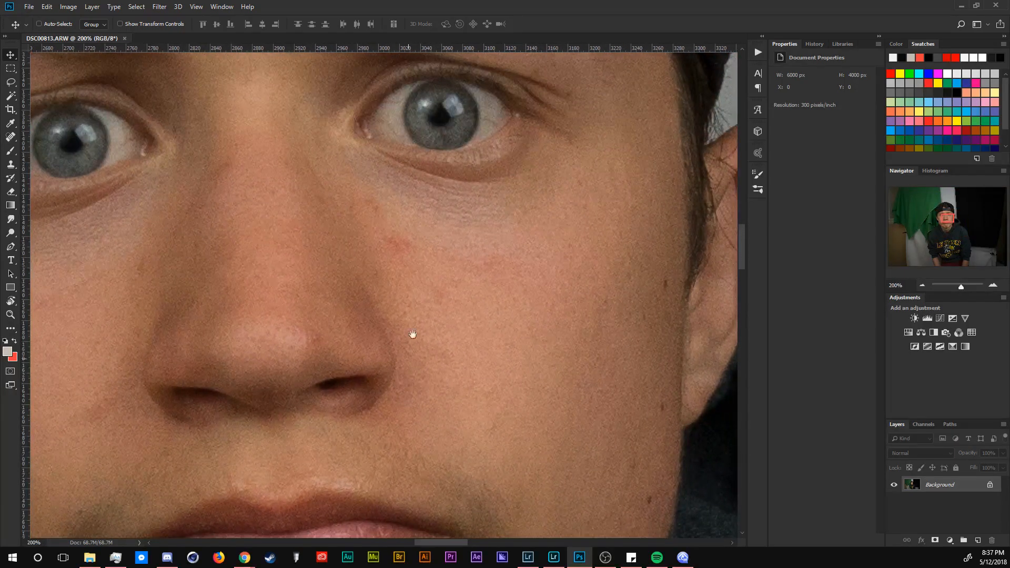
click(8, 138)
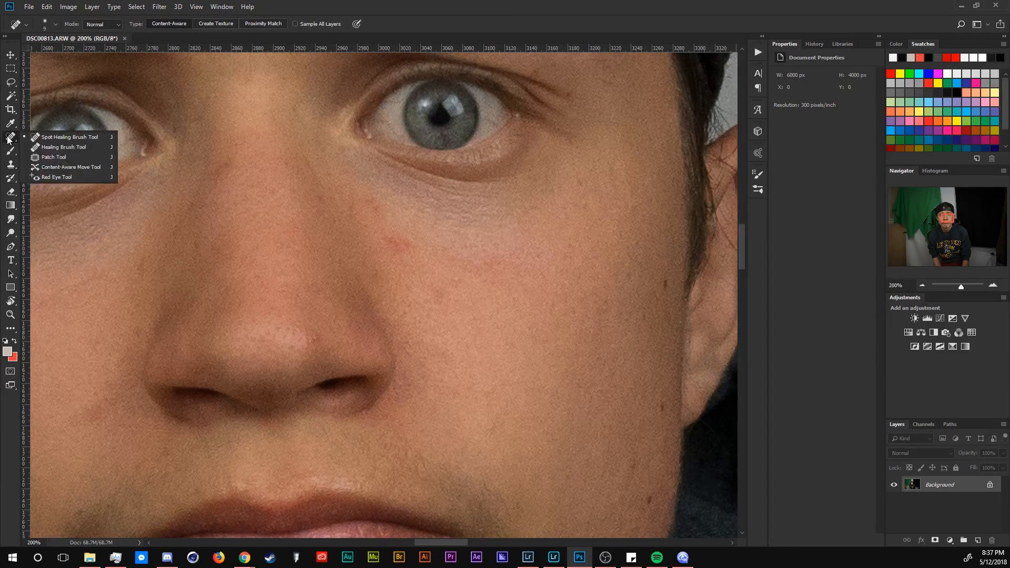
click(60, 139)
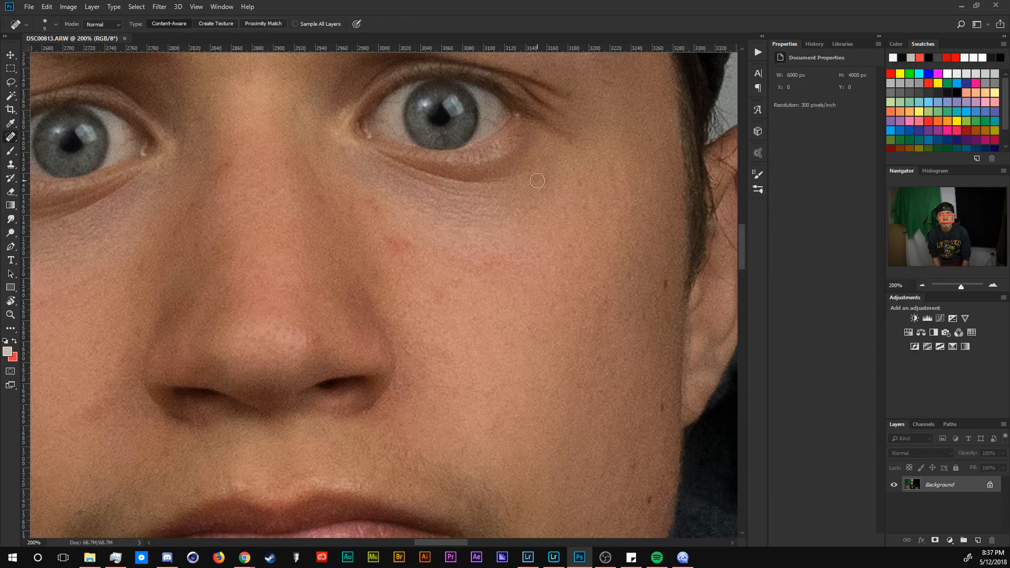
right_click(11, 137)
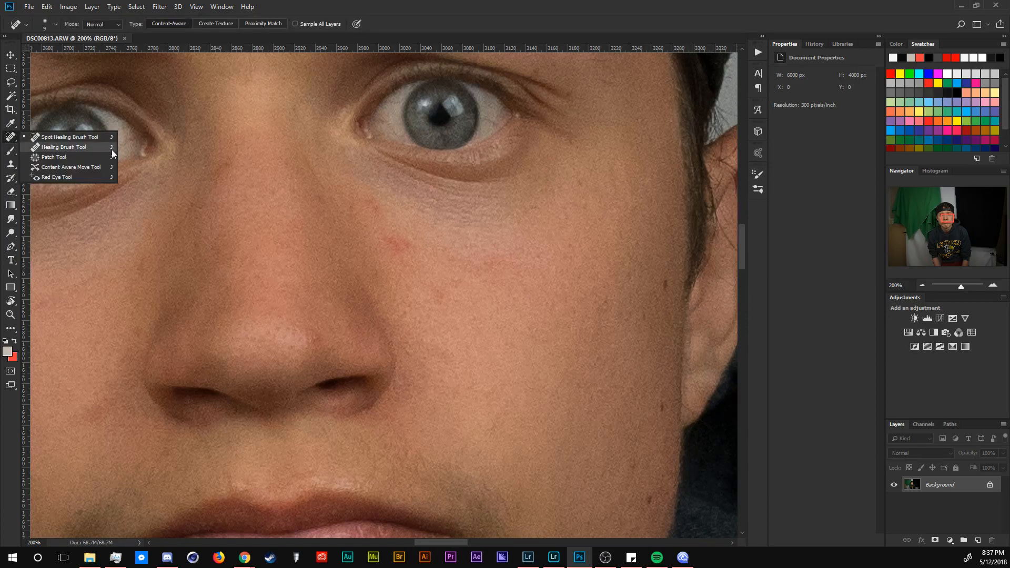
click(81, 140)
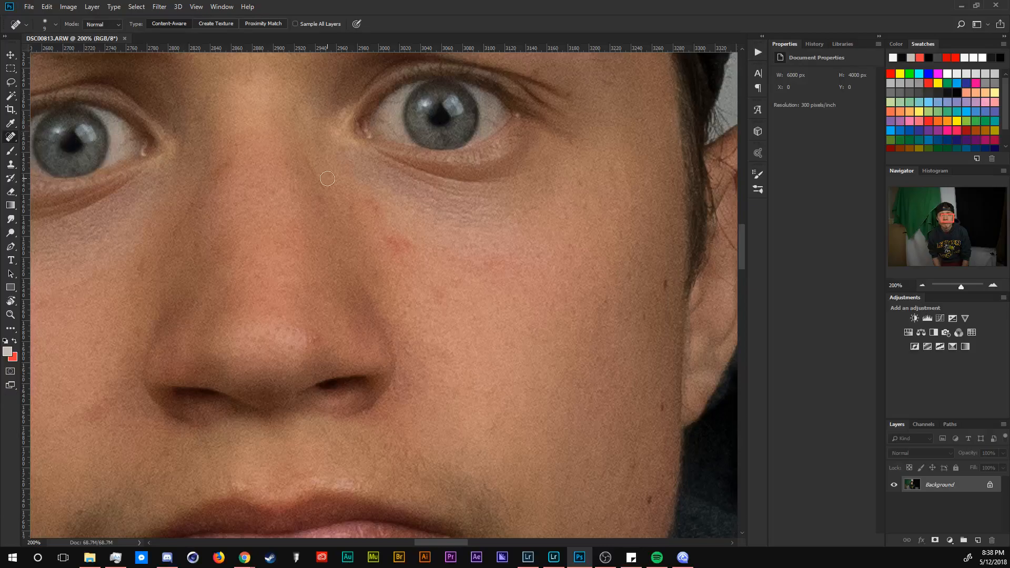
- Heal the blemishes beside and on the nose, on the left cheek, along the right cheek's edge and above the right-hand eye, and return to the Move tool
click(376, 211)
mouse_move(407, 245)
mouse_down()
mouse_move(394, 239)
mouse_move(406, 257)
mouse_move(389, 241)
mouse_up()
click(371, 204)
drag(325, 328, 314, 343)
mouse_move(99, 412)
mouse_down()
mouse_move(89, 409)
mouse_move(102, 411)
mouse_up()
click(650, 497)
click(664, 407)
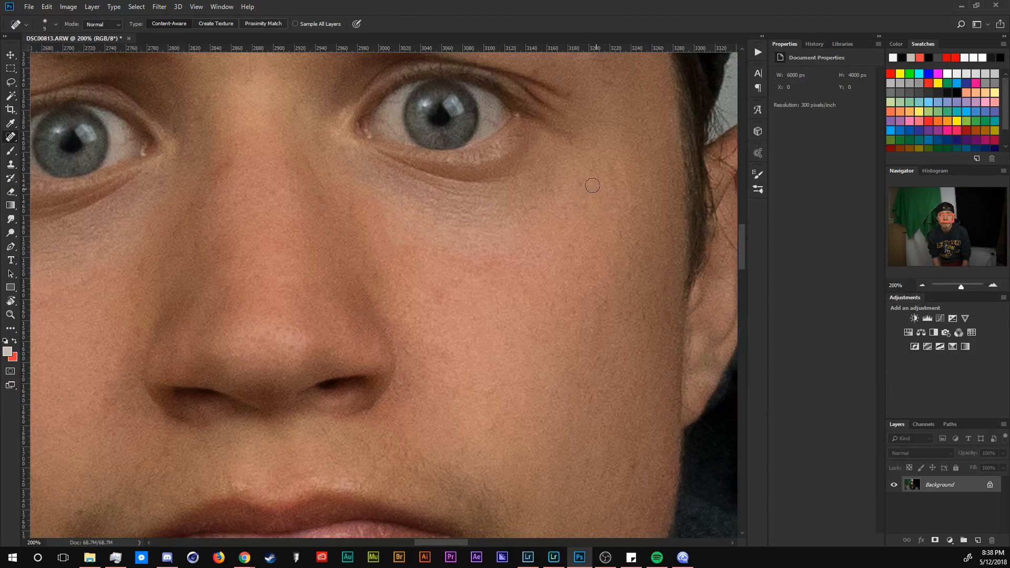
click(530, 67)
key(ctrl+0)
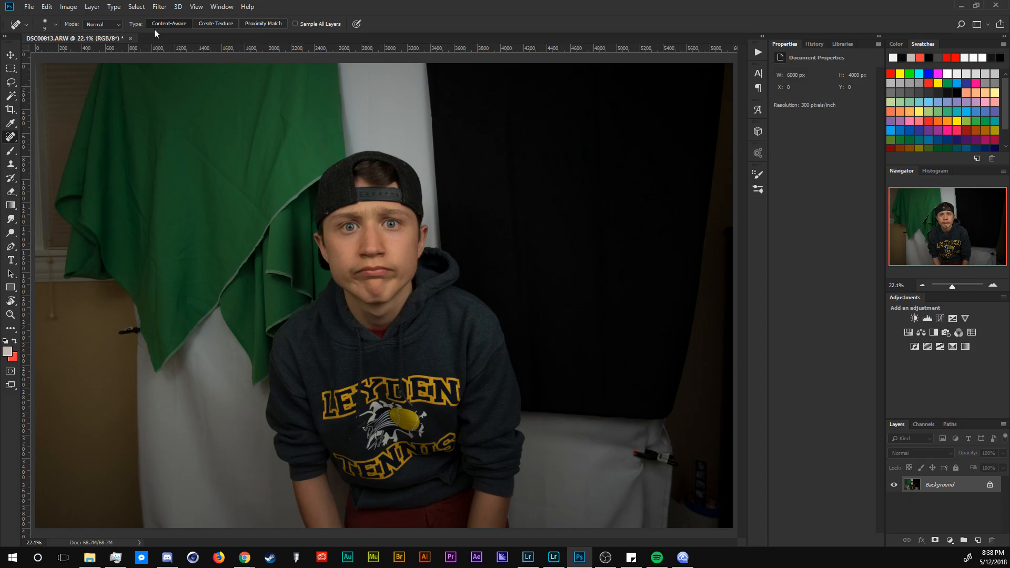
click(10, 55)
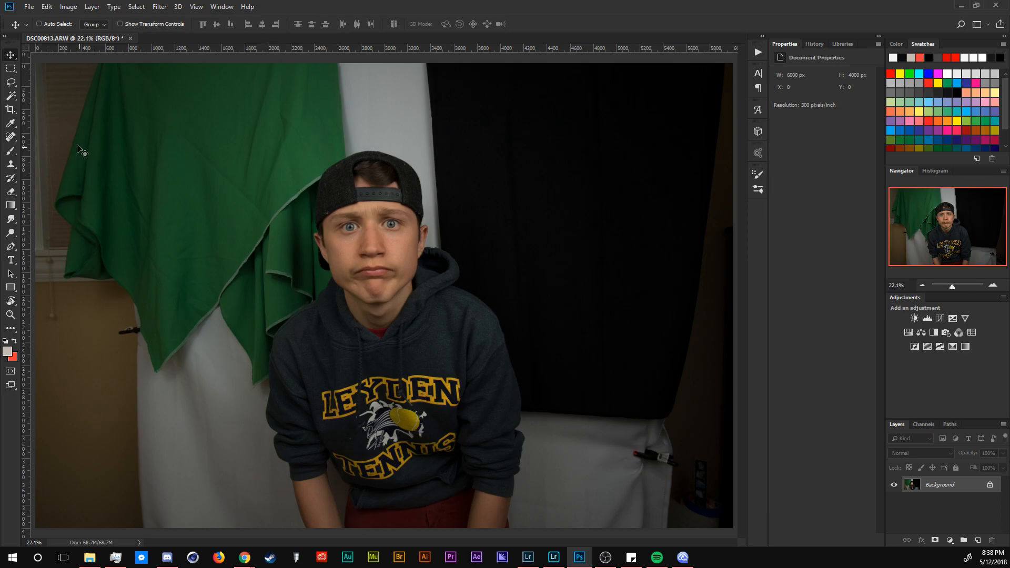
- Try a single dab of the soft 2500-pixel Brush over the face and undo it
click(11, 151)
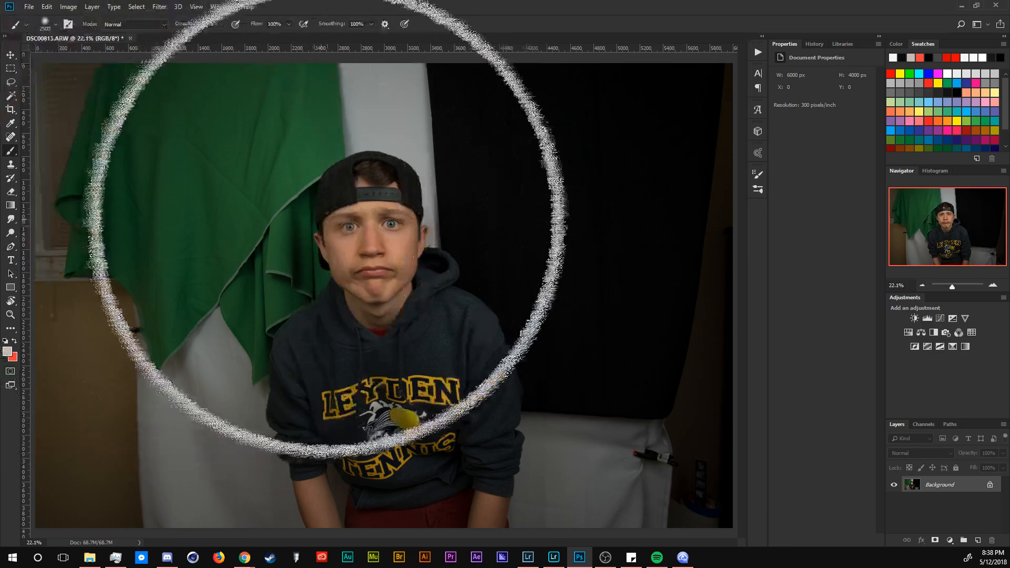
click(369, 235)
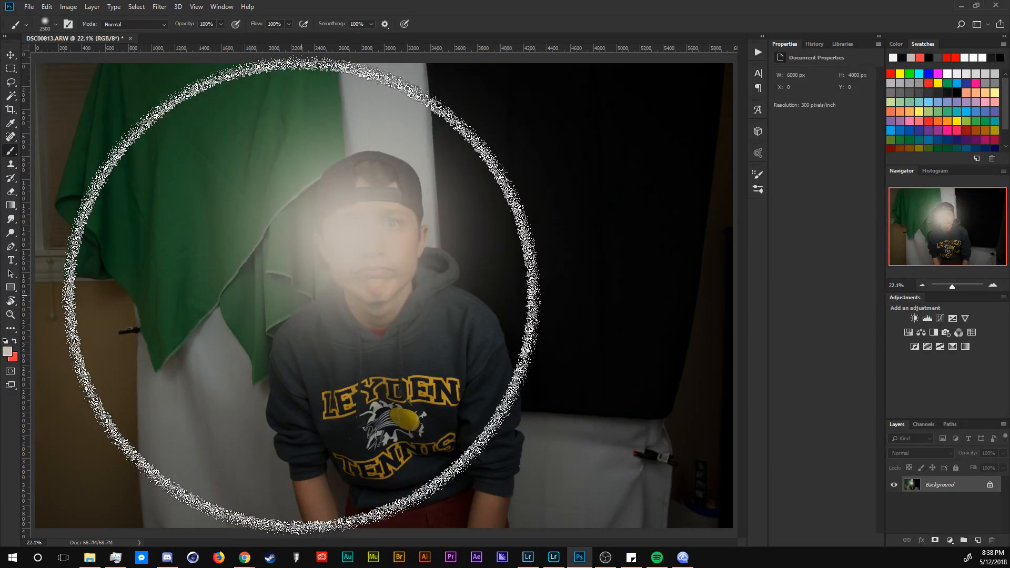
key(ctrl+z)
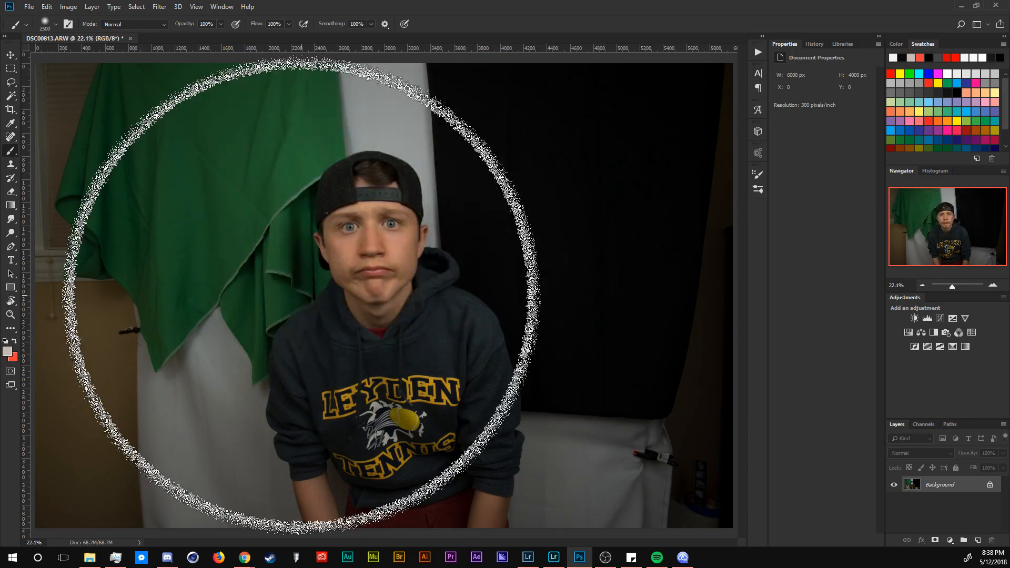